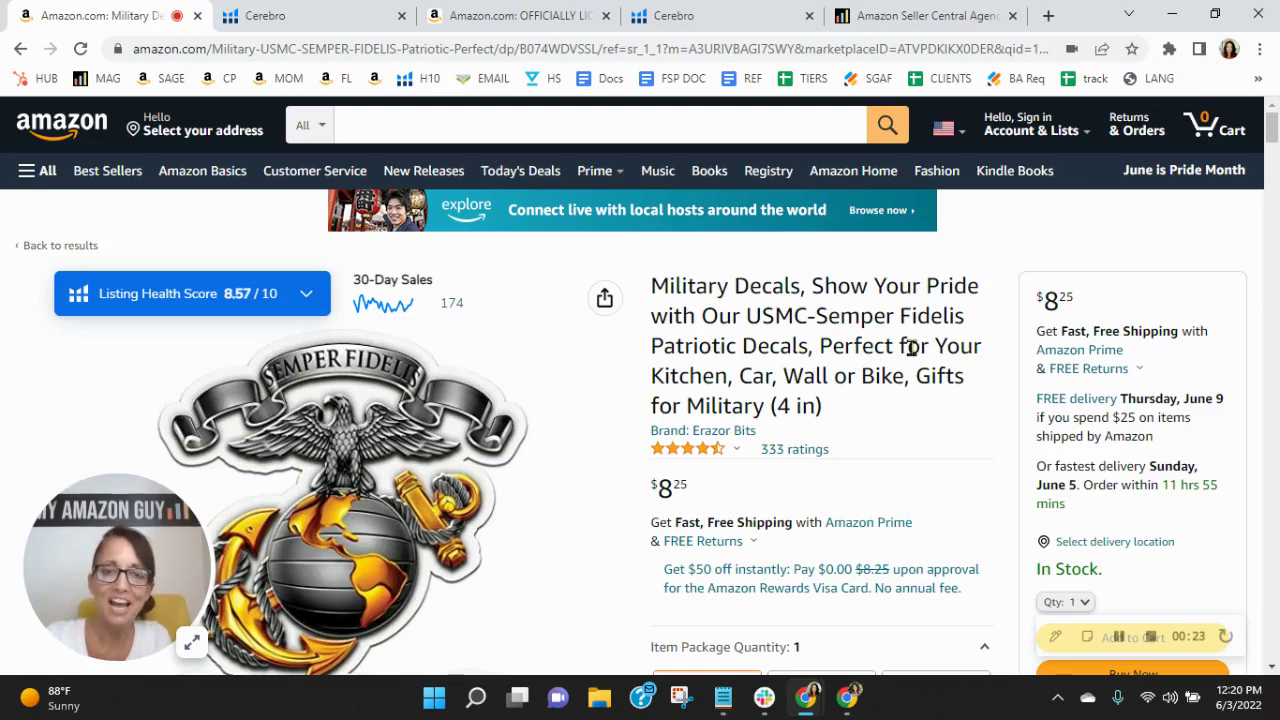
Look over the USMC Semper Fidelis decal listing on Amazon, and check its keyword distribution in the Helium 10 Cerebro report
scroll(912, 347, "down", 2)
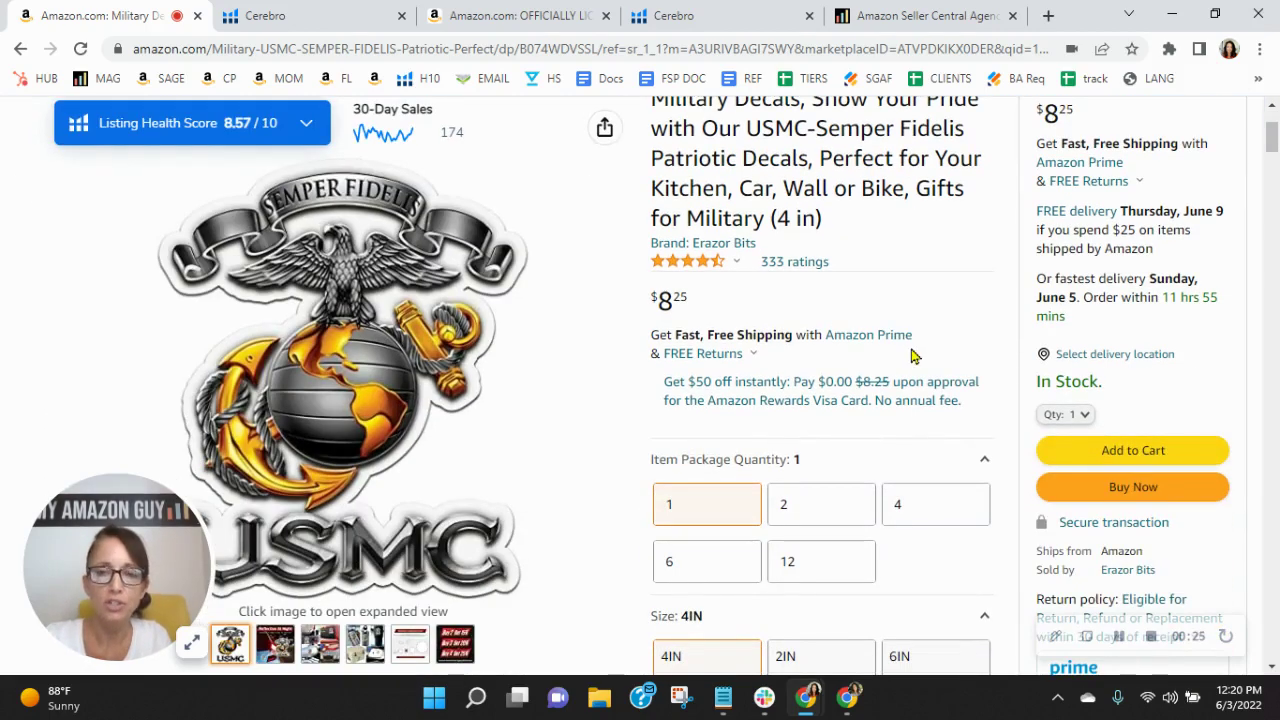
scroll(910, 356, "up", 2)
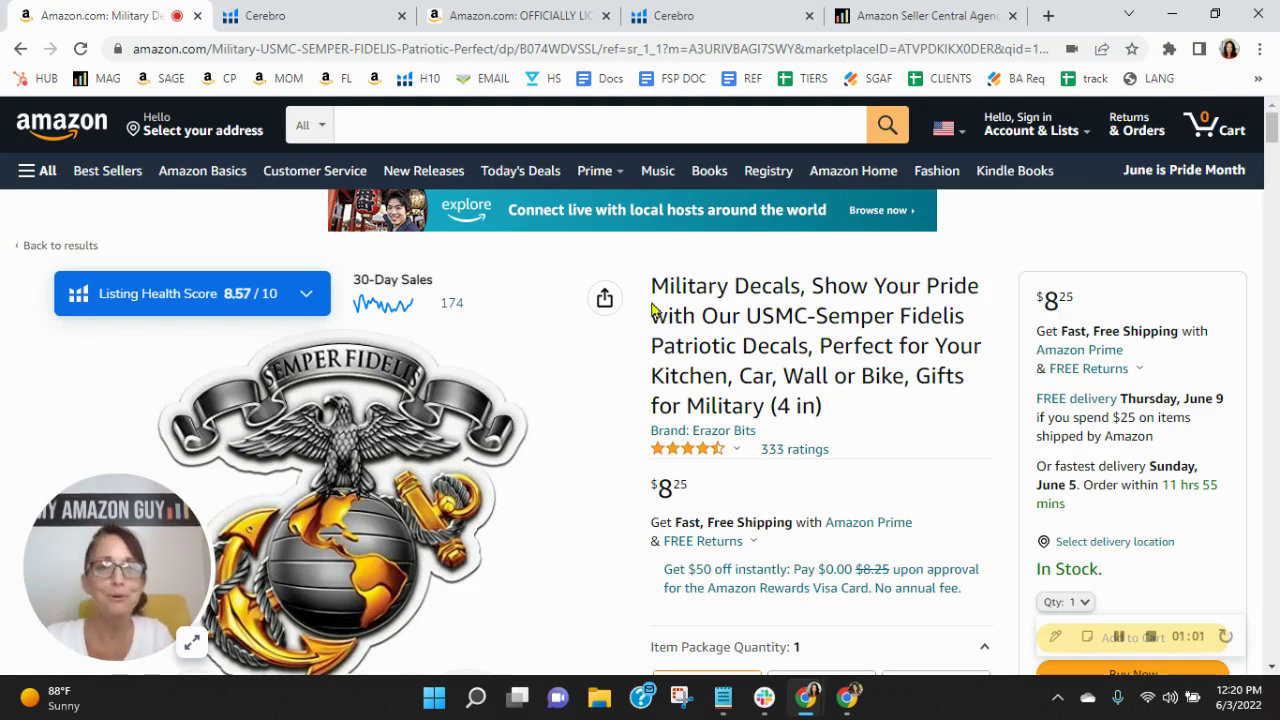
left_click(290, 16)
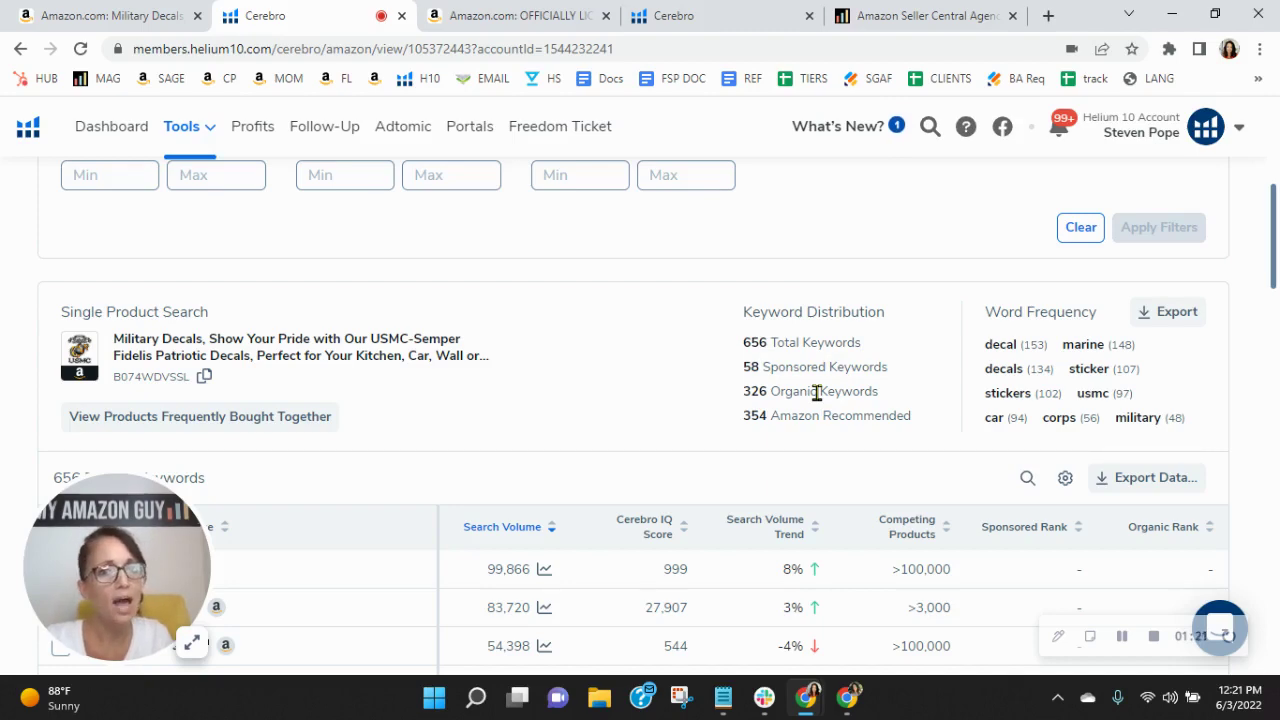
scroll(815, 391, "down", 2)
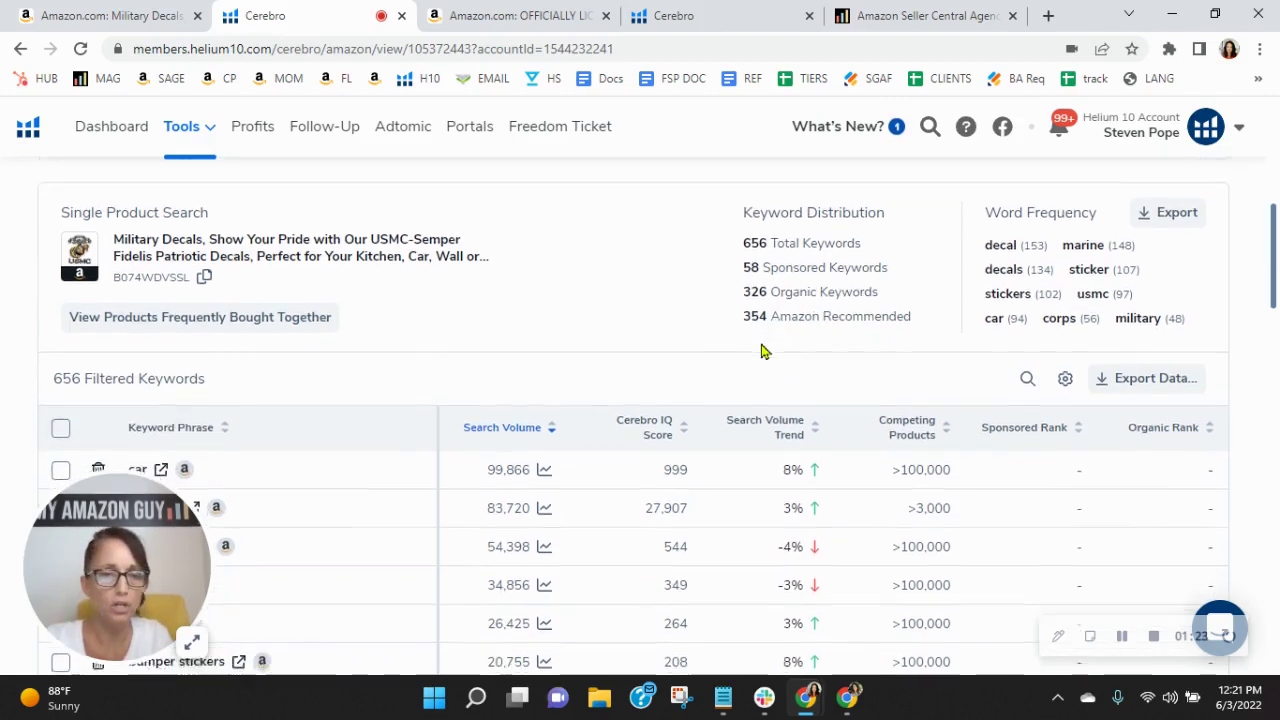
scroll(760, 351, "down", 1)
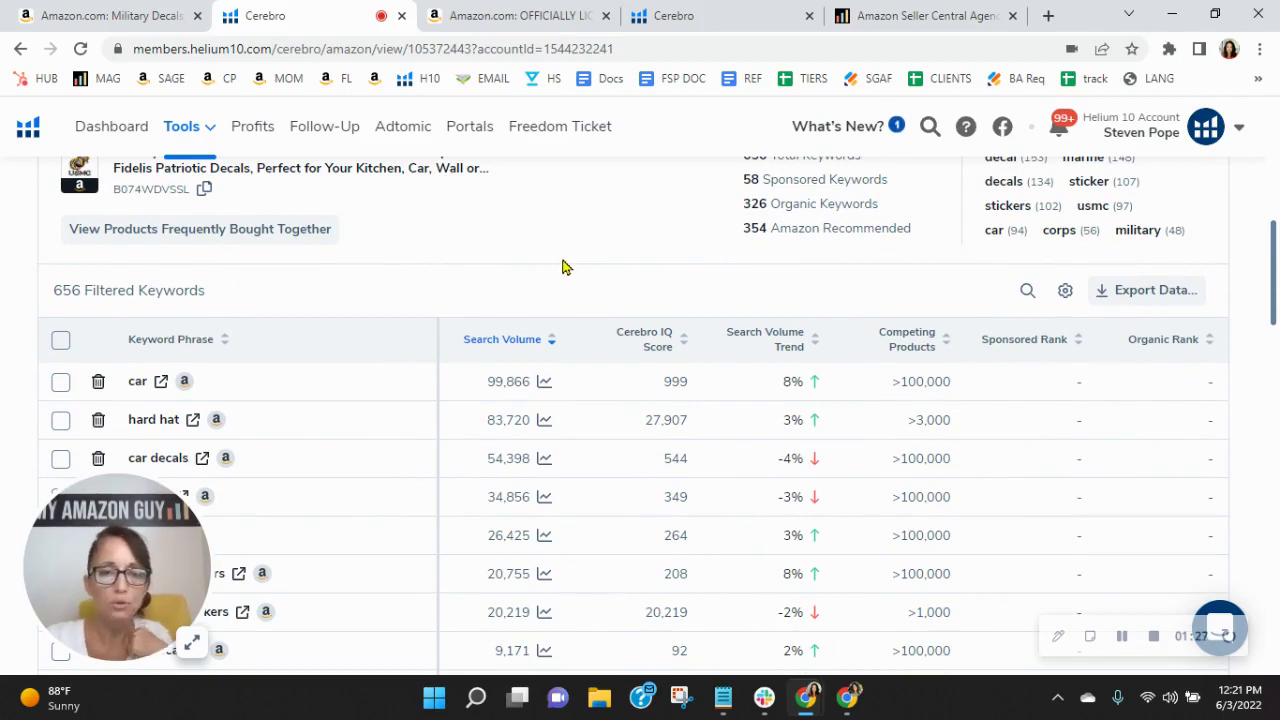
Examine the decal's keyword list by search volume, comparing the sponsored and organic ranks of the marine and military sticker phrases
scroll(563, 266, "down", 2)
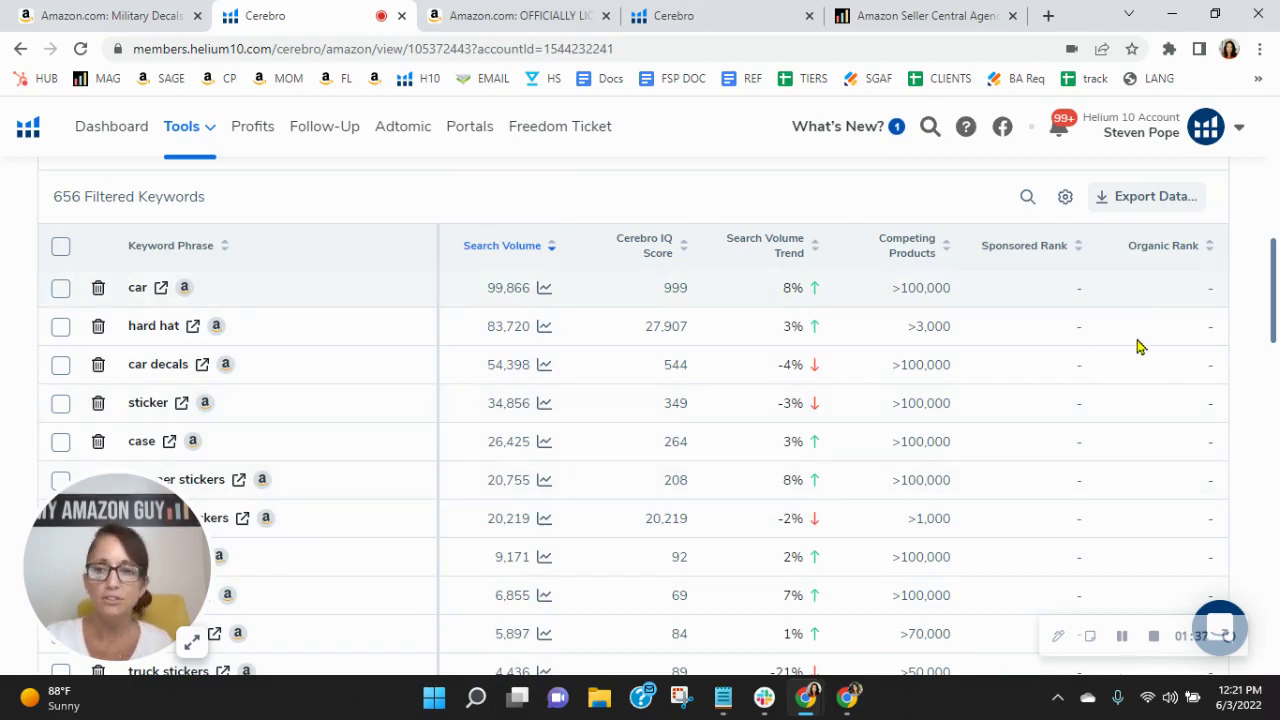
scroll(1154, 340, "down", 1)
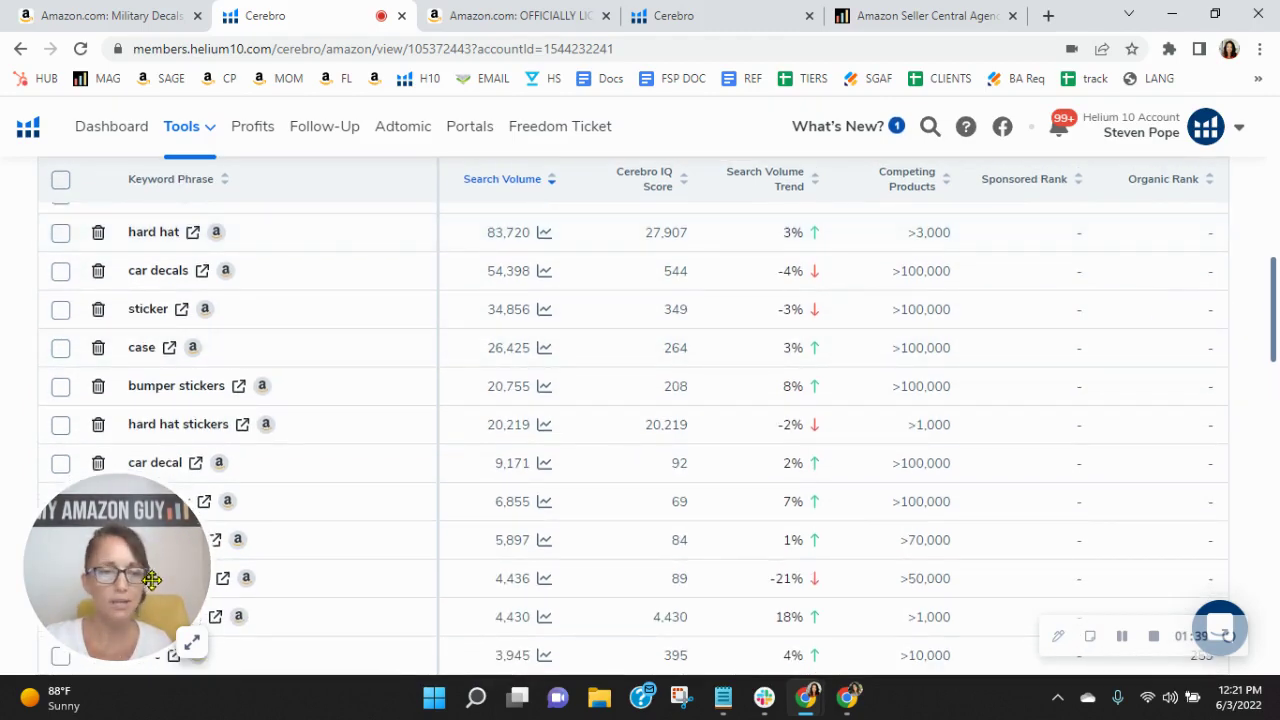
left_click_drag(134, 561, 1152, 180)
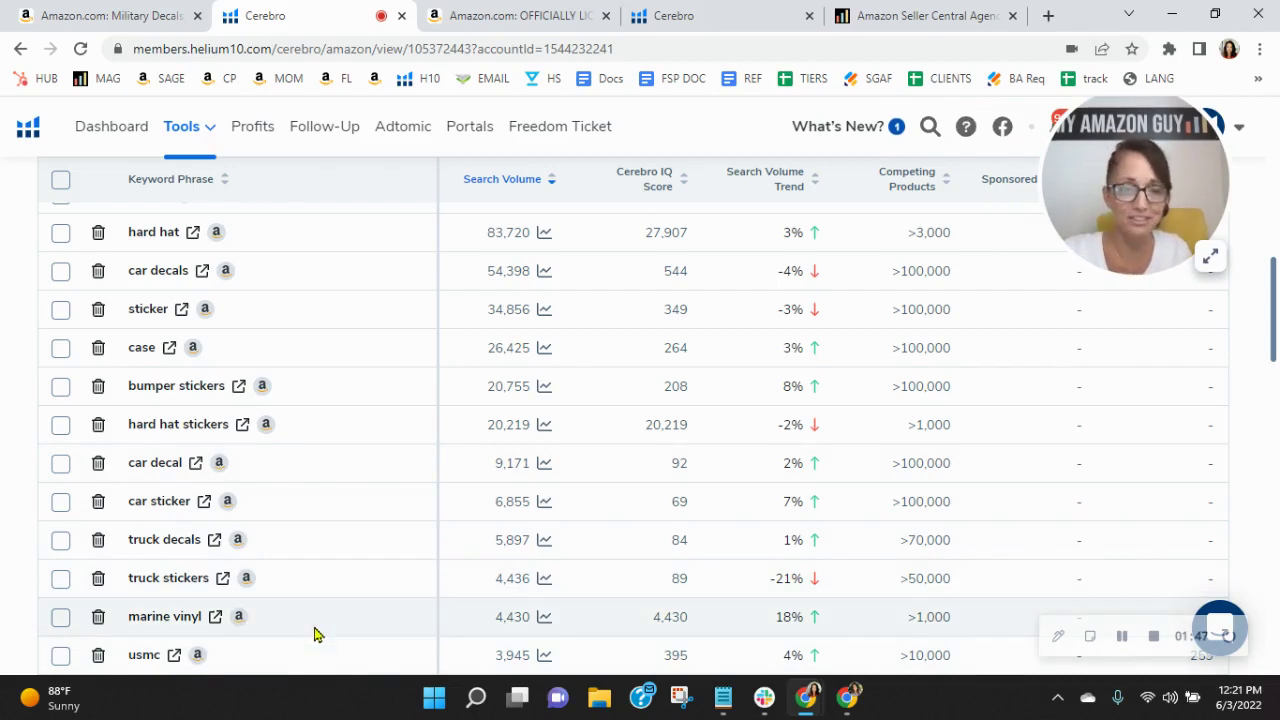
scroll(314, 631, "down", 1)
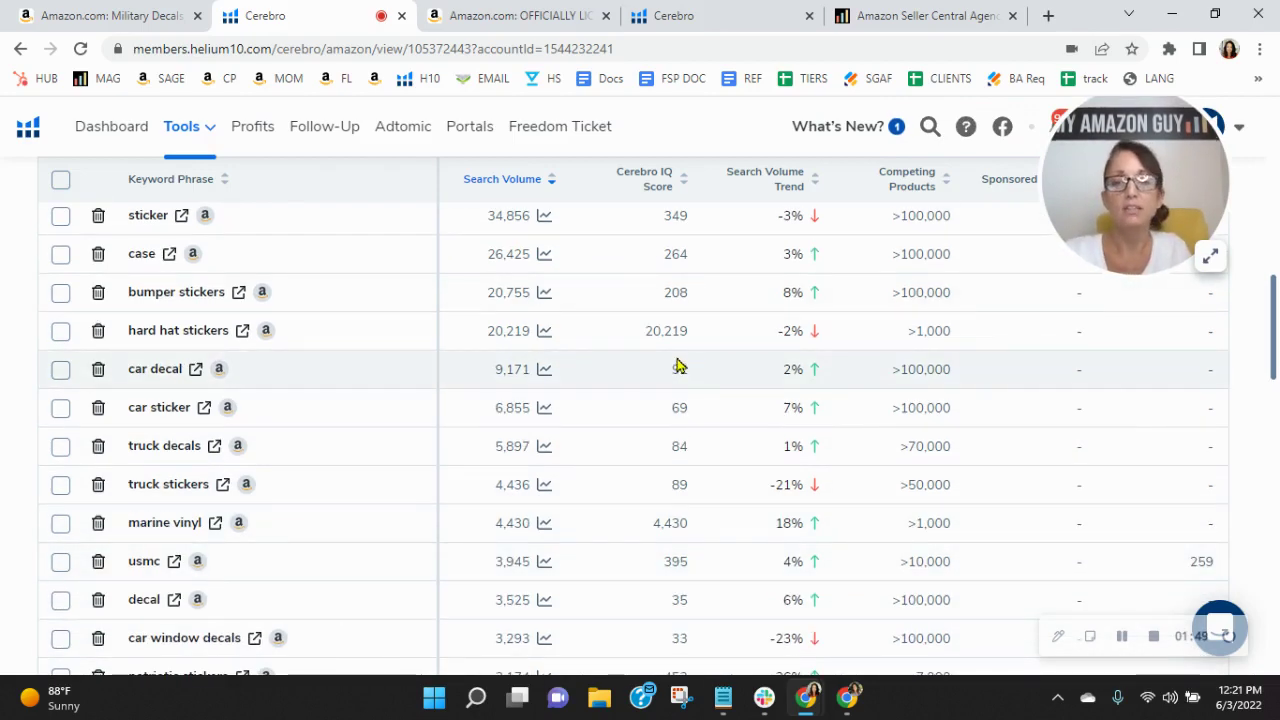
scroll(1151, 394, "down", 1)
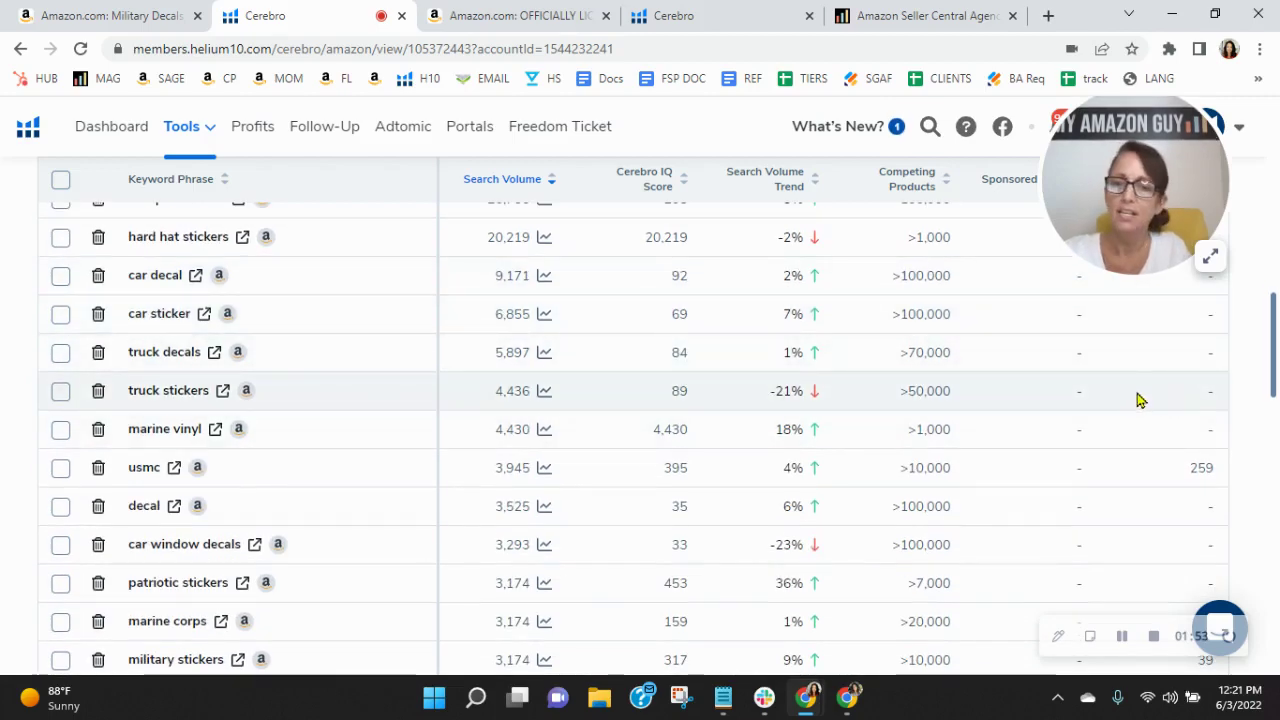
scroll(1194, 483, "down", 2)
scroll(1200, 337, "up", 1)
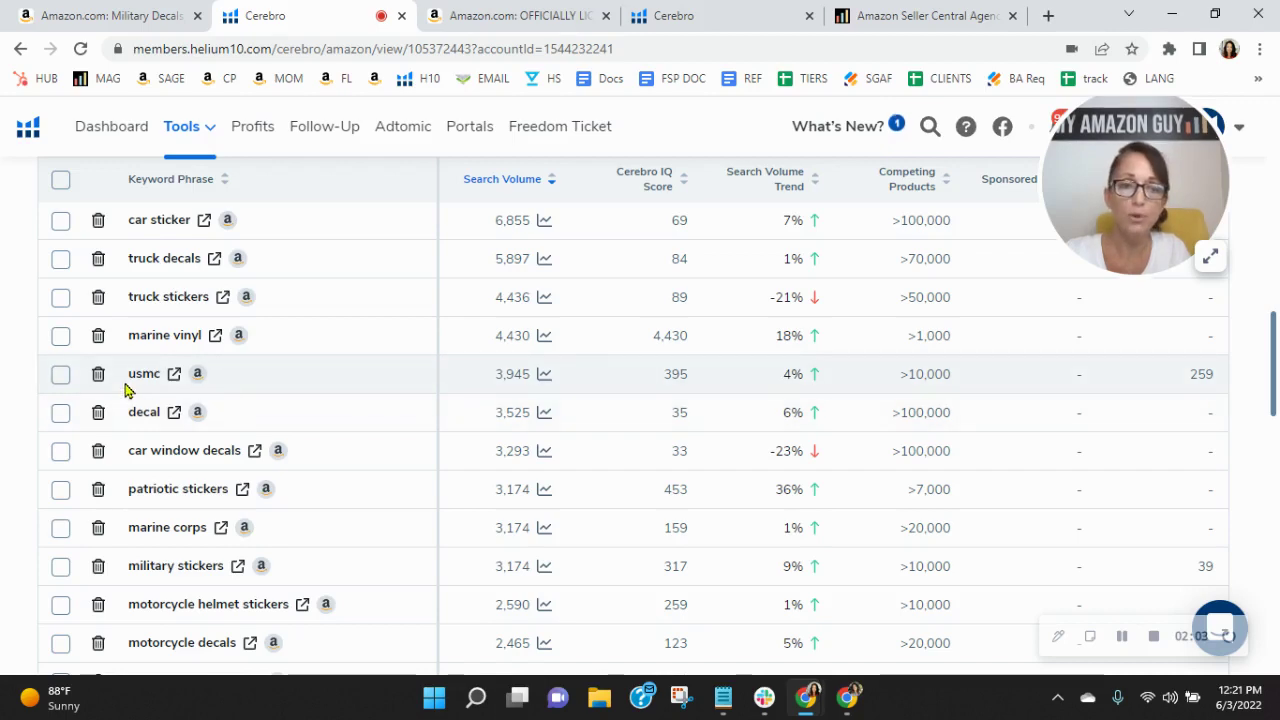
scroll(1087, 407, "down", 1)
scroll(1087, 407, "down", 3)
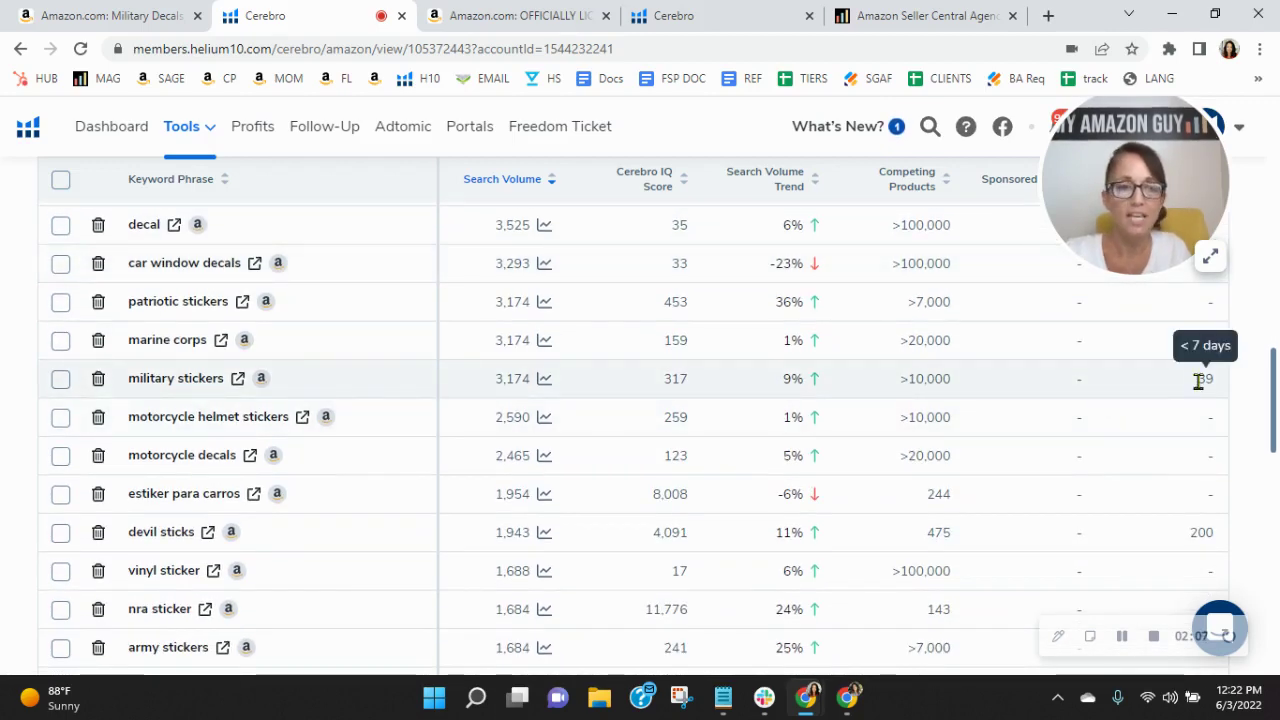
scroll(1070, 400, "down", 4)
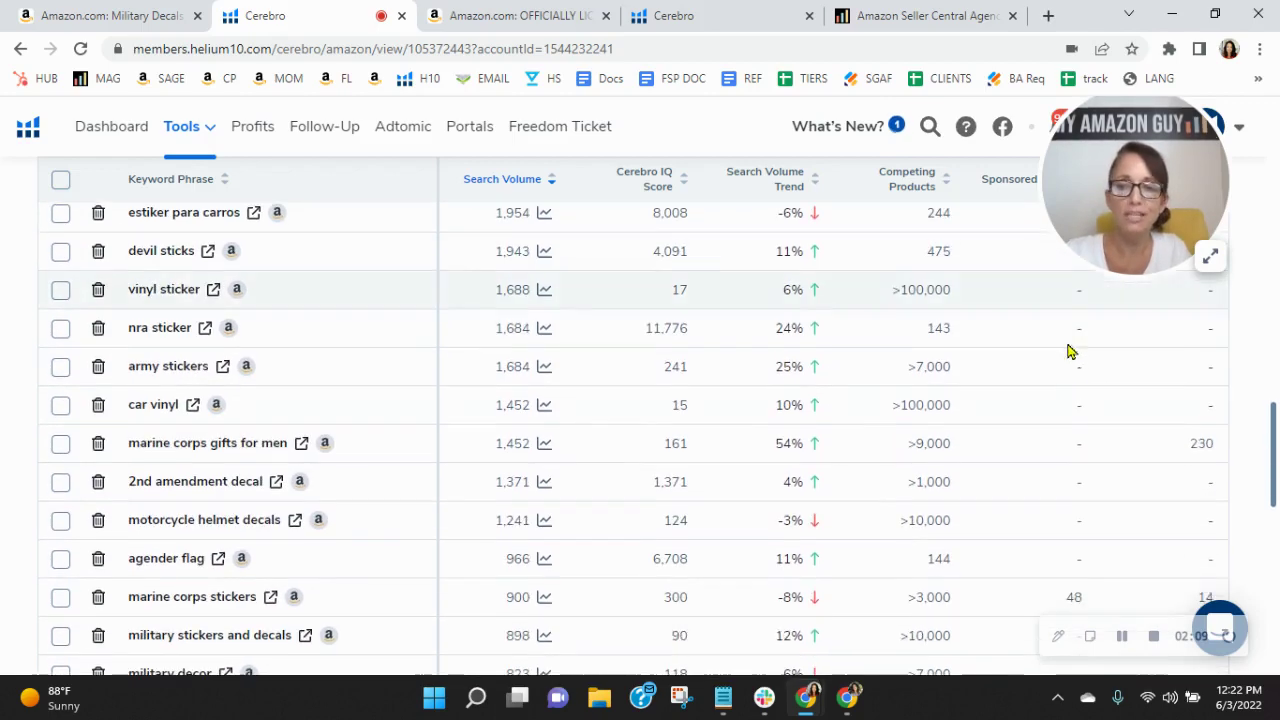
scroll(1178, 457, "down", 1)
scroll(1170, 440, "down", 1)
scroll(1188, 500, "down", 1)
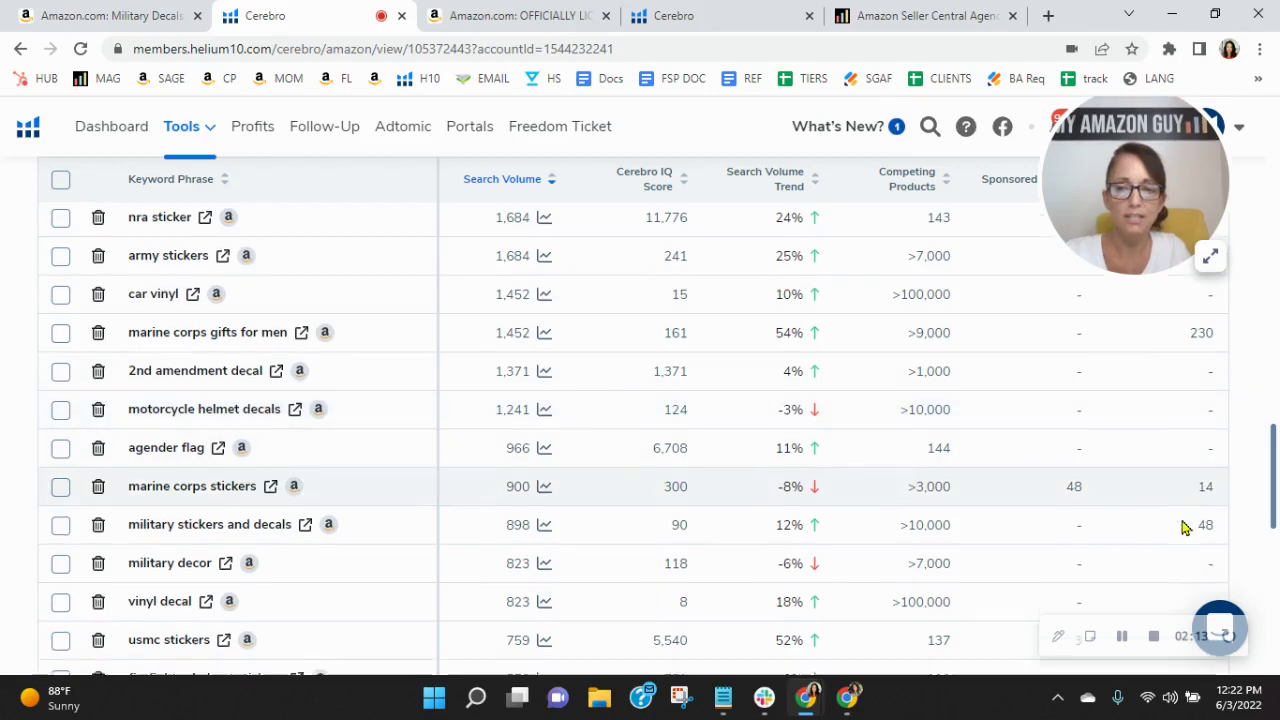
scroll(1094, 423, "down", 3)
scroll(1090, 425, "up", 2)
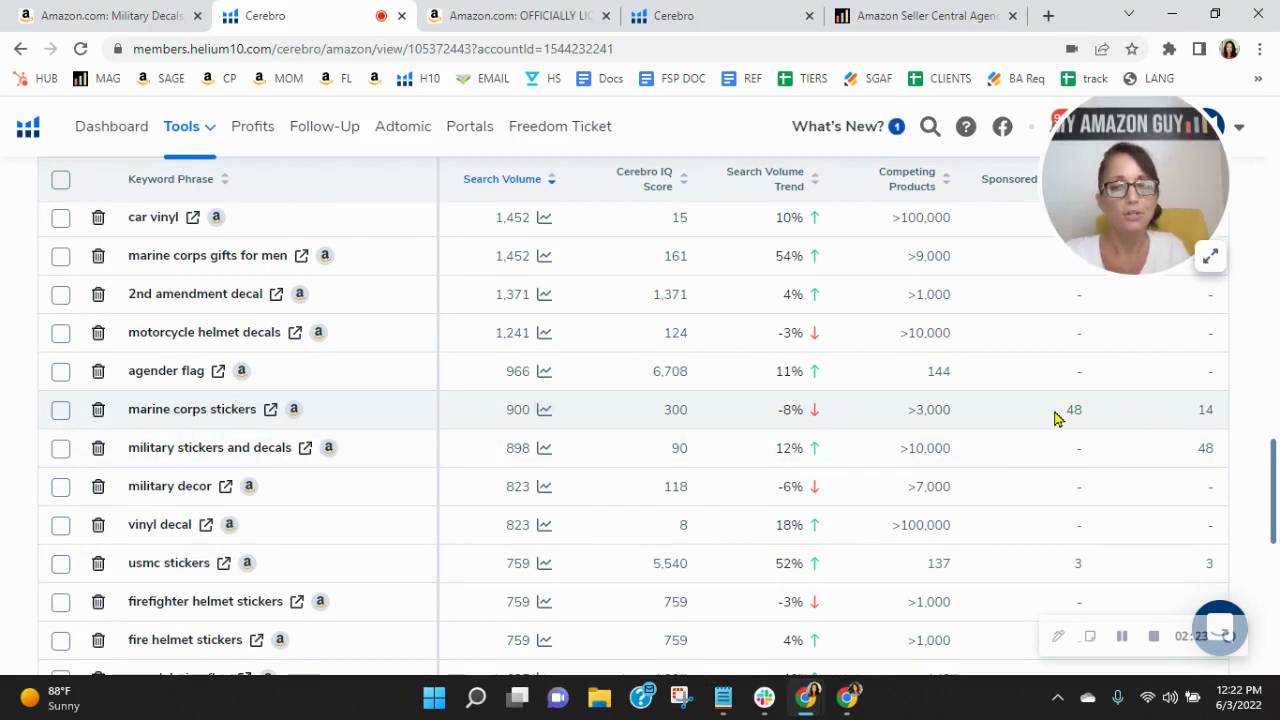
mouse_move(1074, 408)
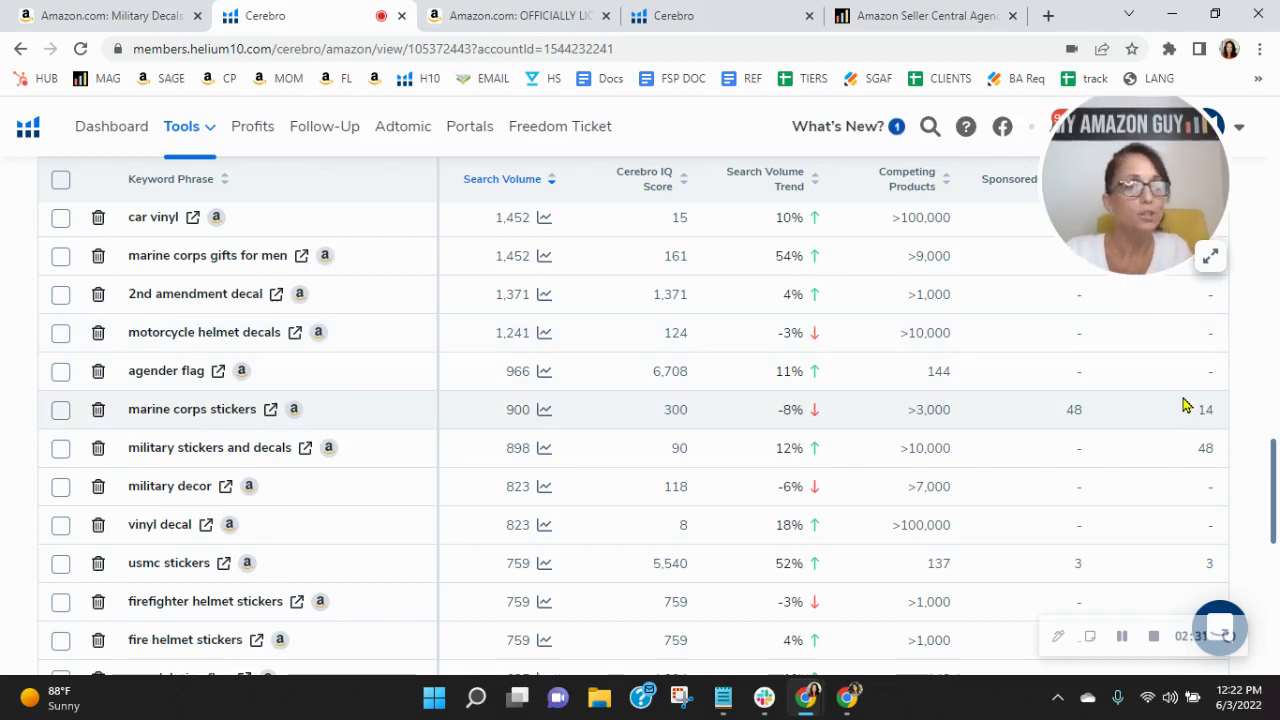
scroll(1184, 404, "down", 1)
scroll(1184, 404, "up", 6)
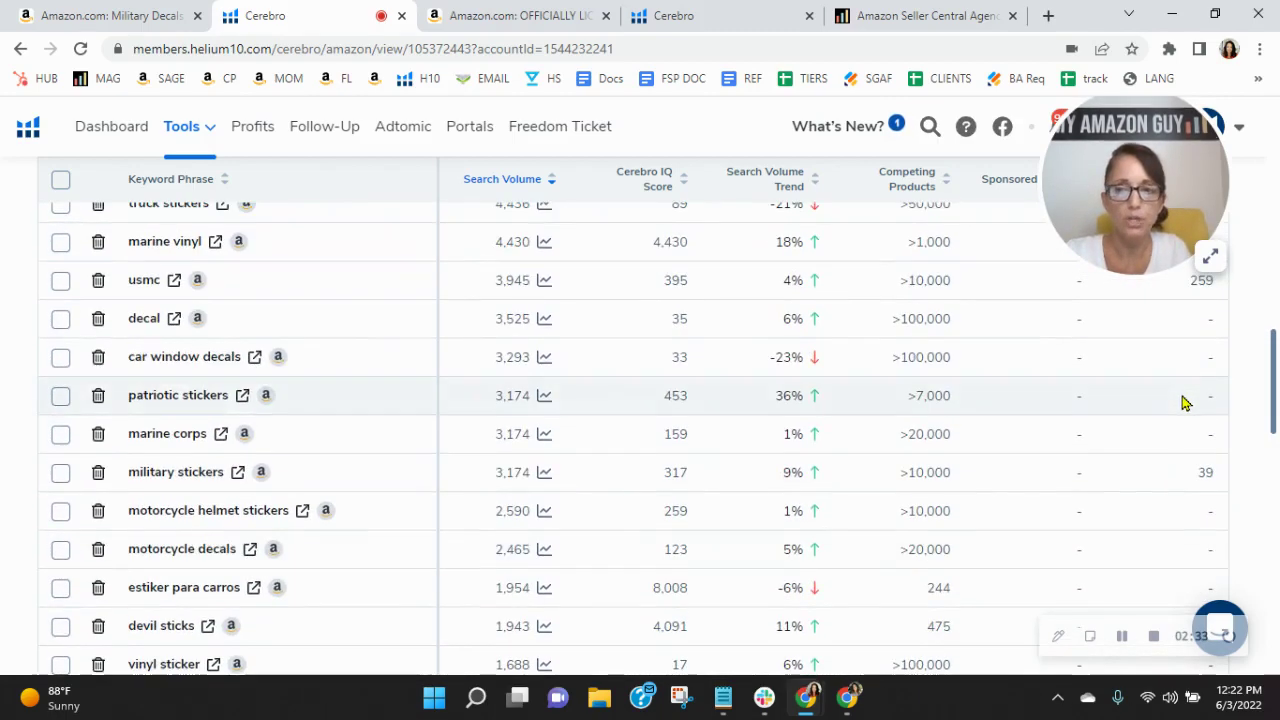
scroll(1184, 404, "up", 5)
scroll(1180, 400, "up", 2)
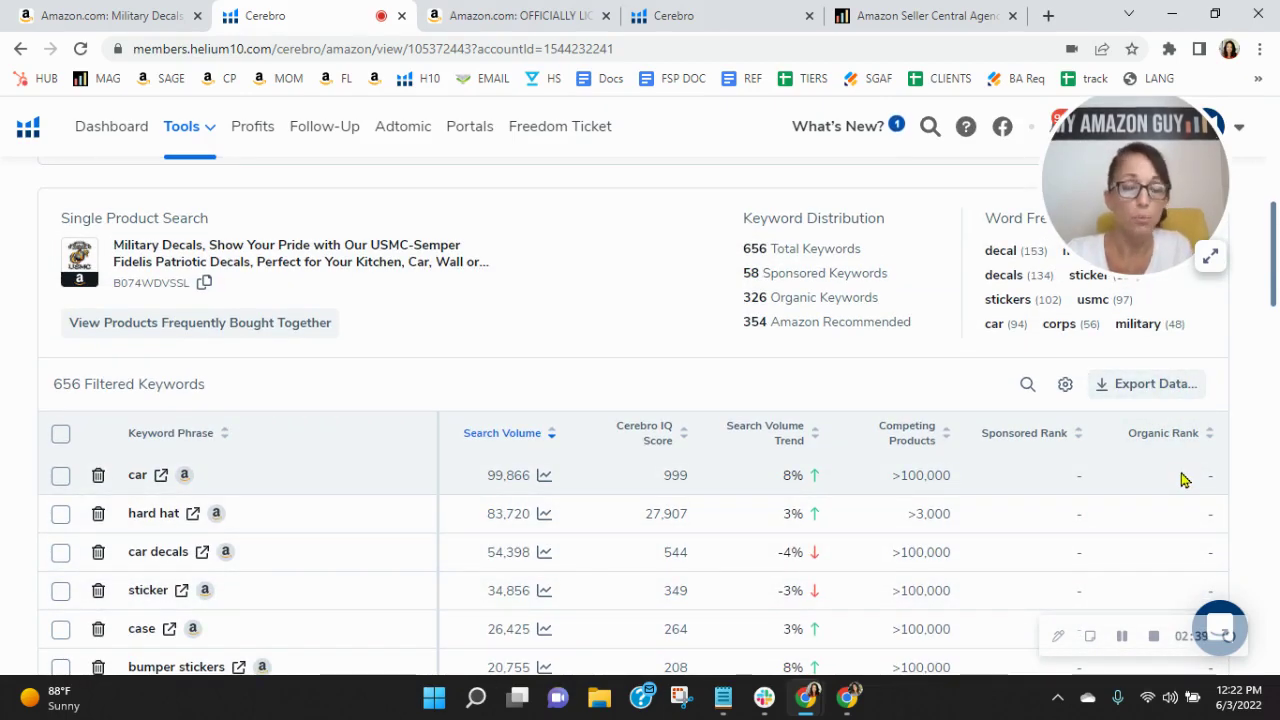
View the competing Decalcomania Marine Corps decals listing on Amazon and the keyword distribution in its Cerebro report
left_click(480, 14)
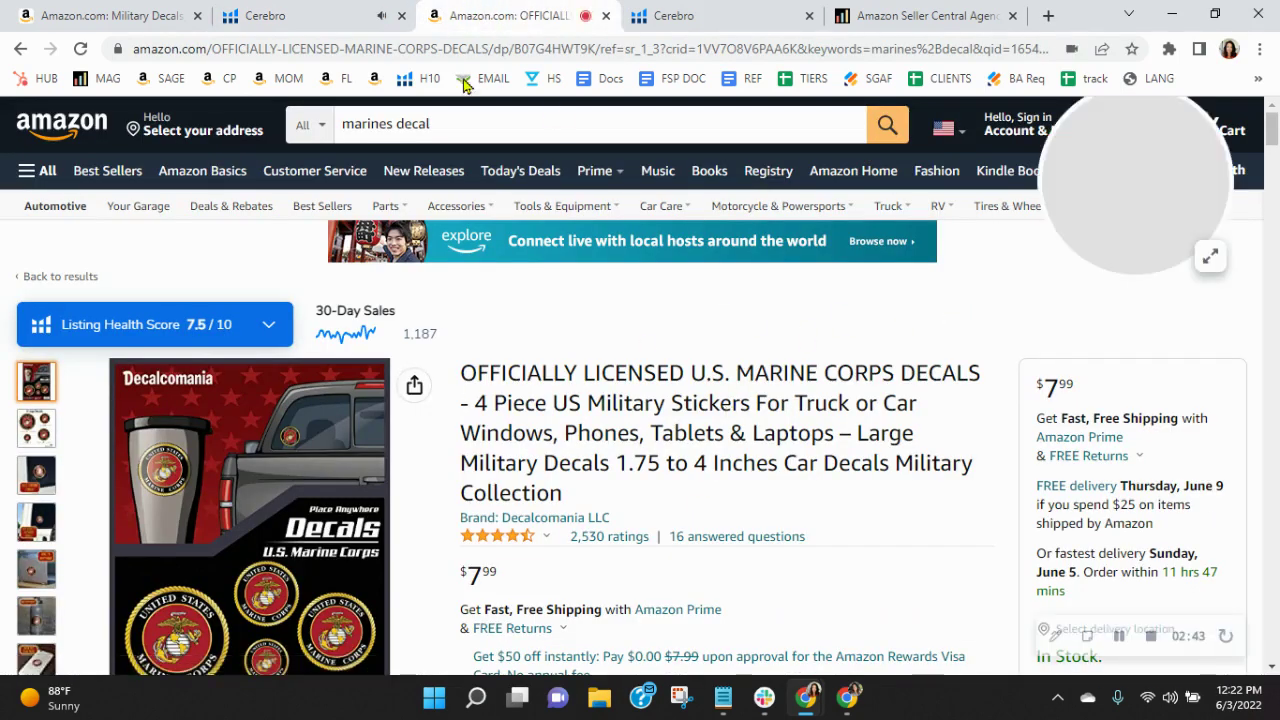
left_click(443, 125)
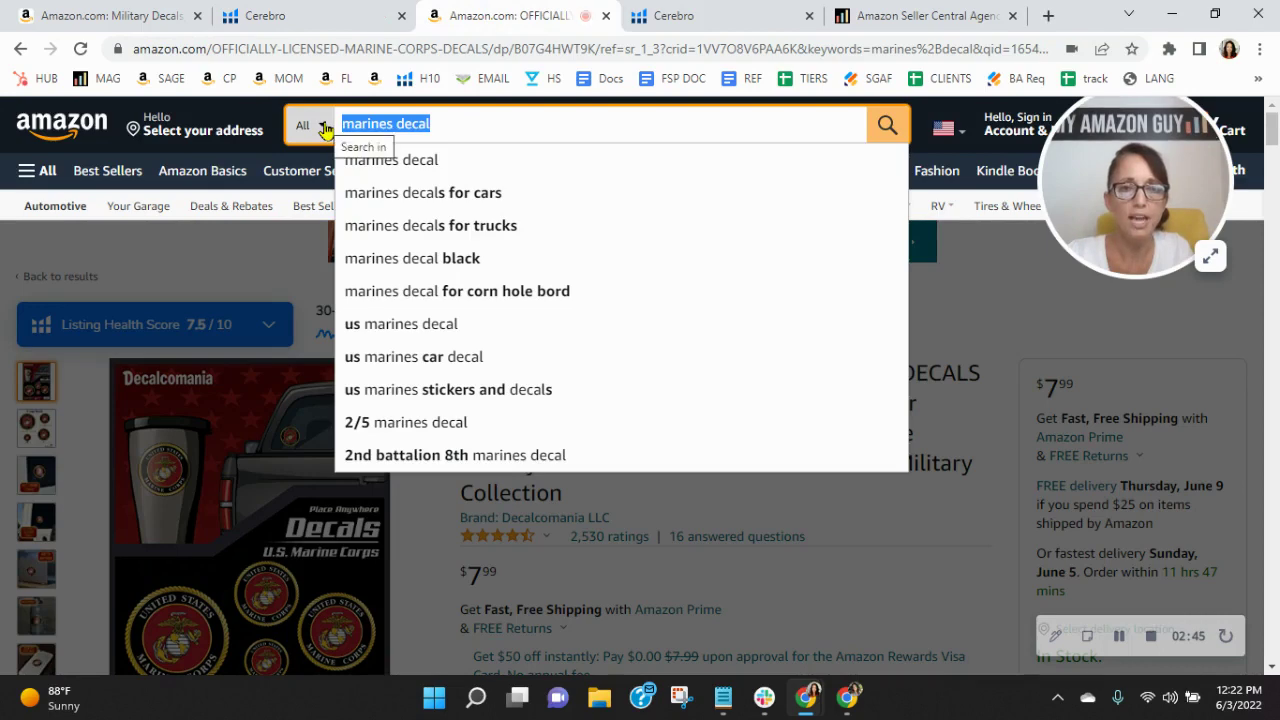
left_click(975, 365)
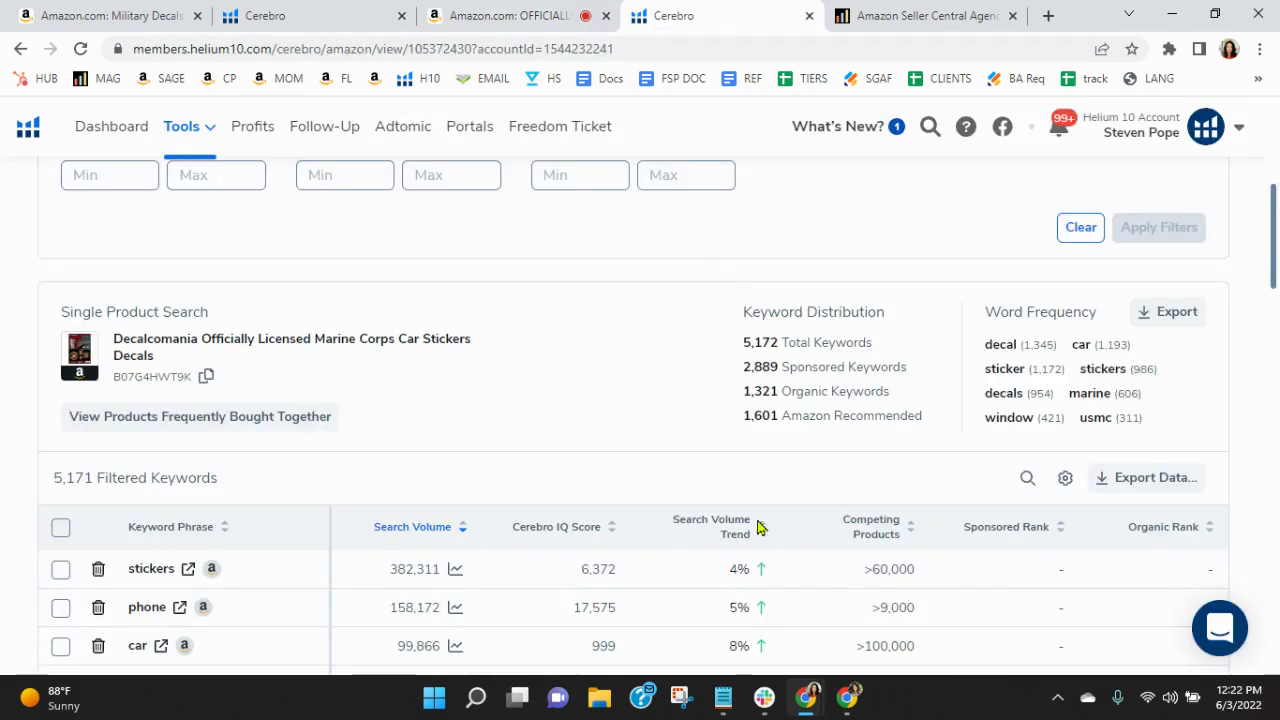
left_click(752, 15)
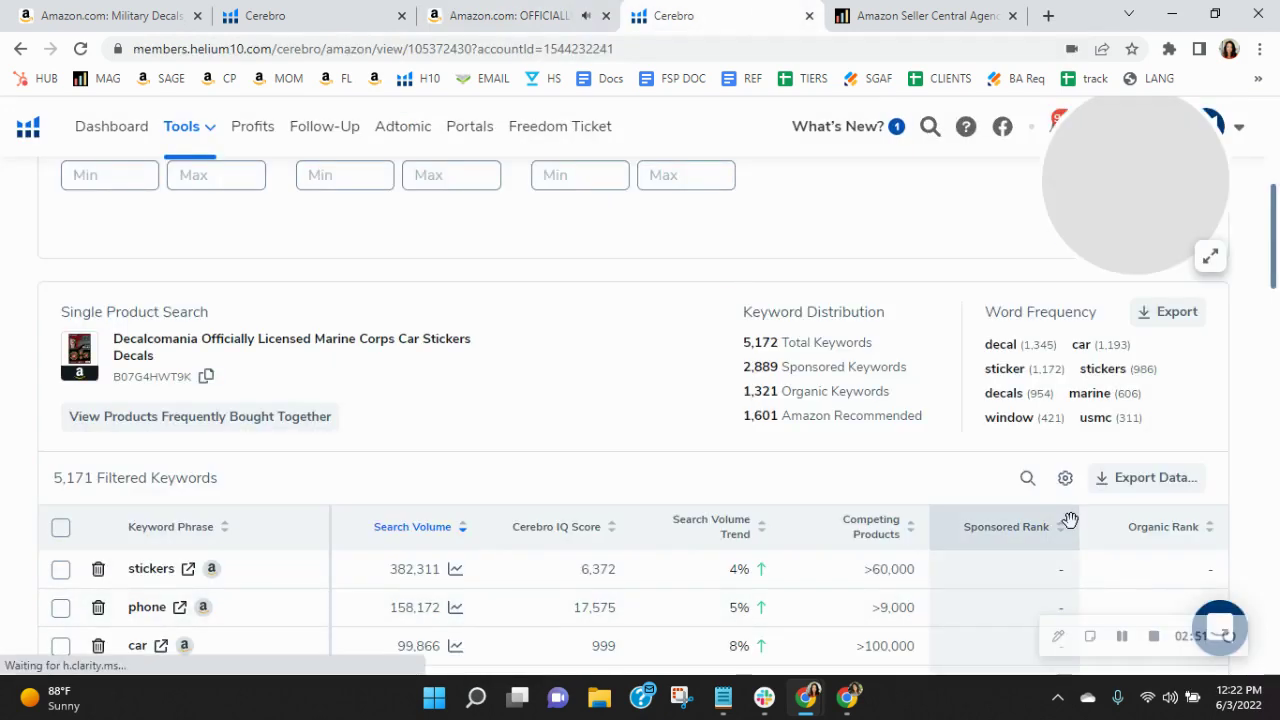
scroll(885, 578, "up", 1)
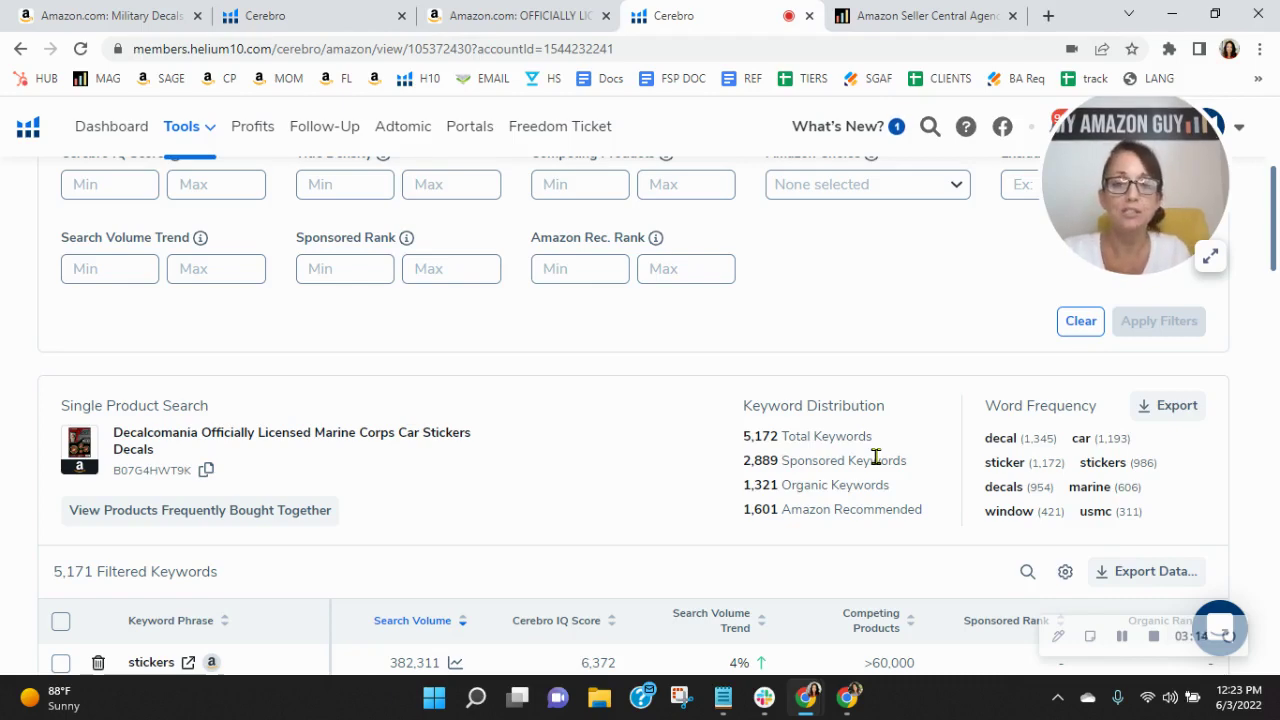
Compare the USMC decal's Cerebro keyword distribution with the competitor's Amazon listing, and return to the USMC decal's own listing
left_click(294, 12)
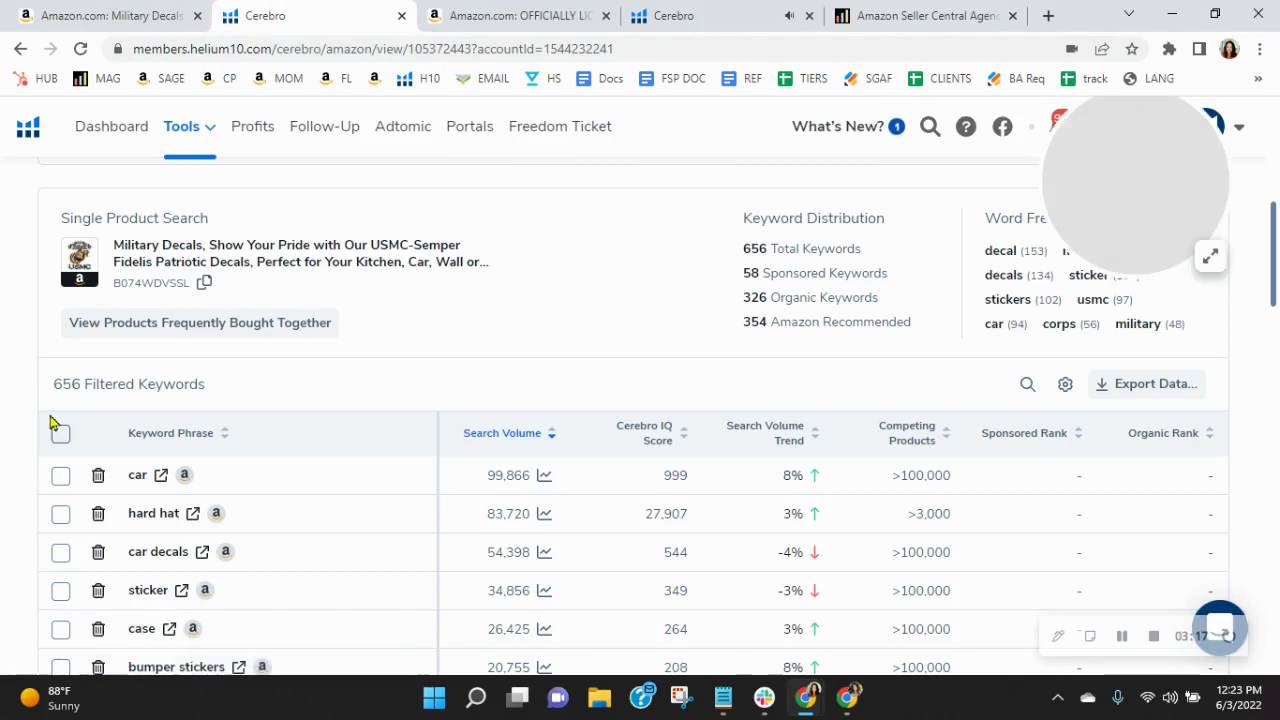
left_click(533, 16)
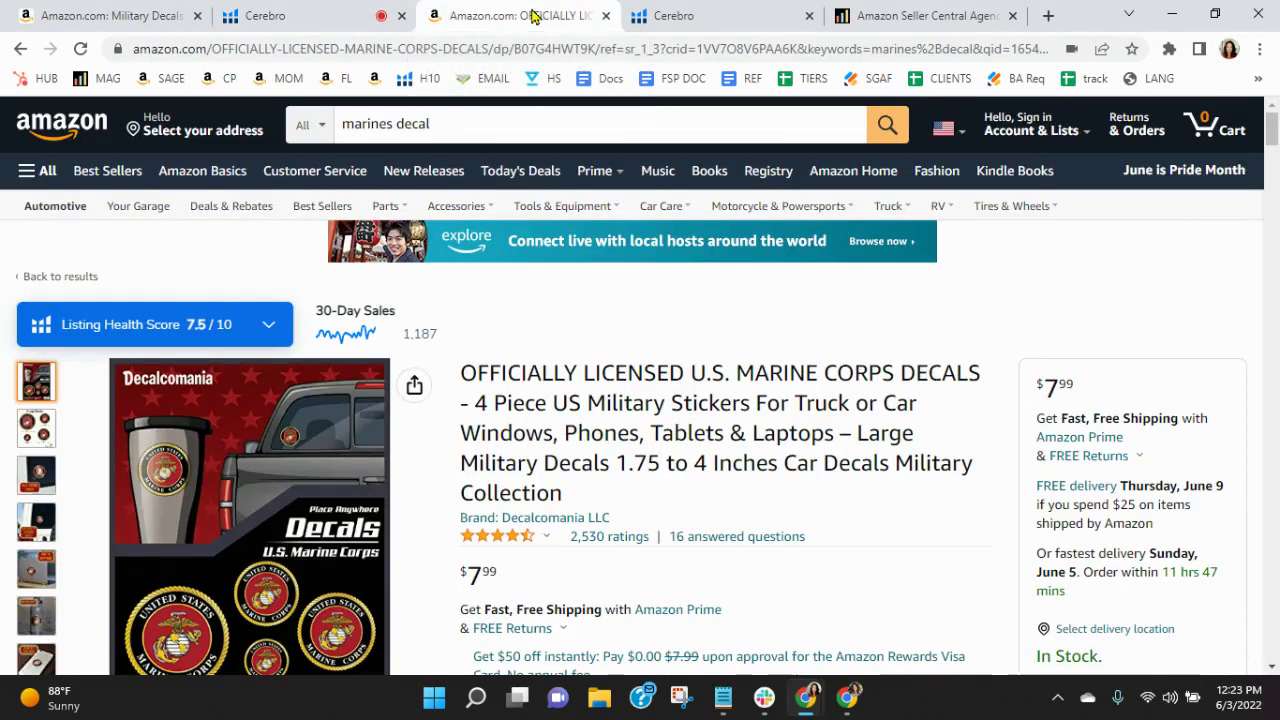
left_click(45, 10)
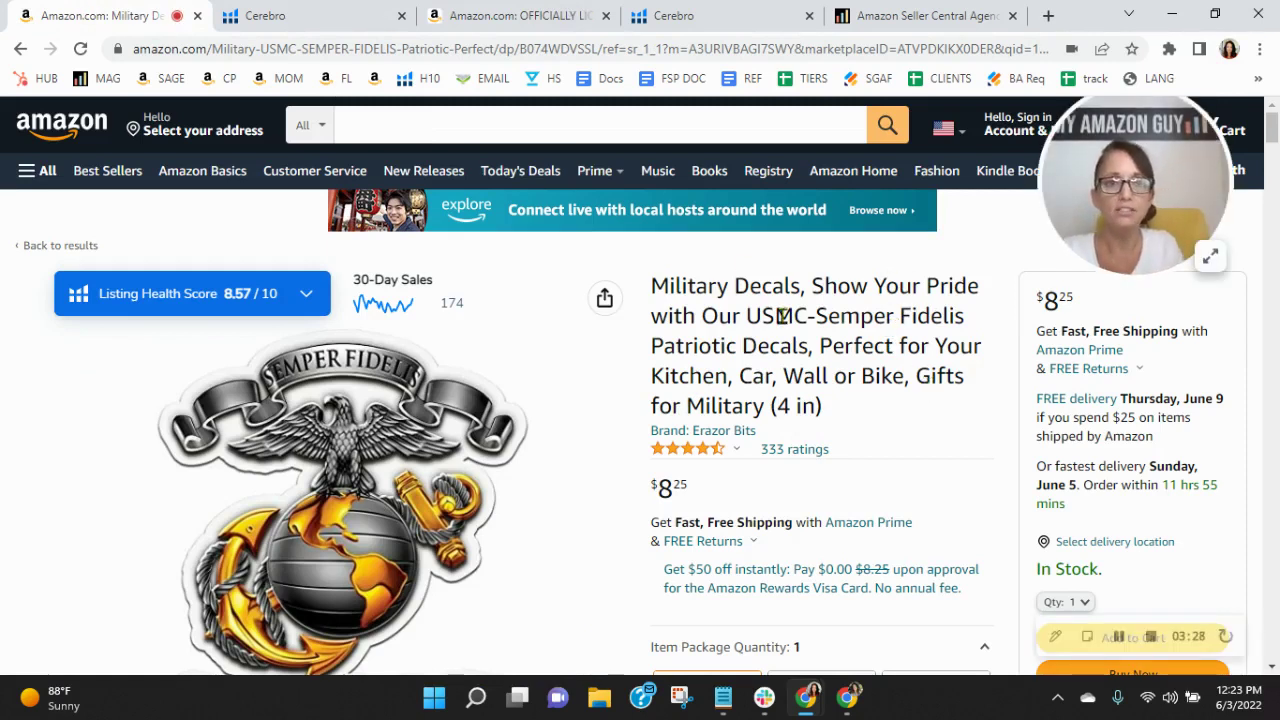
Filter the USMC decal's Cerebro keywords to an organic rank from 20 to 50, and review the filtered keyword list
left_click(303, 12)
scroll(843, 414, "up", 5)
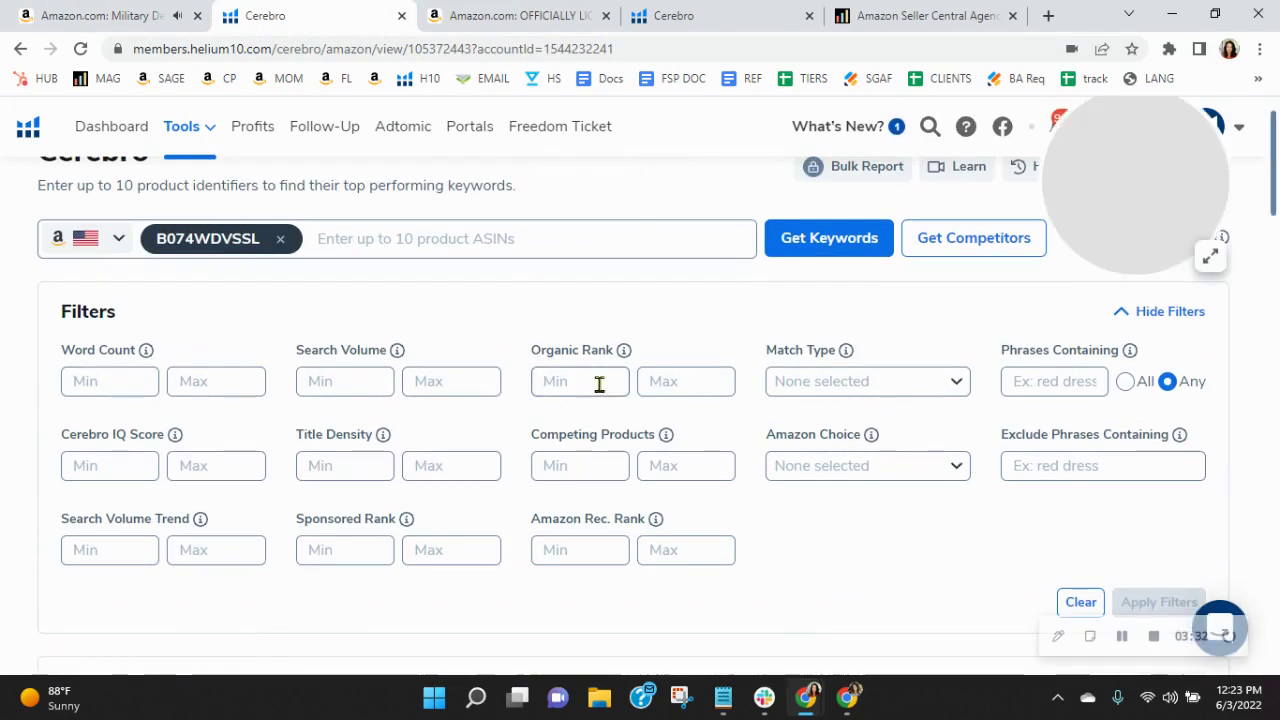
left_click(603, 381)
type("20")
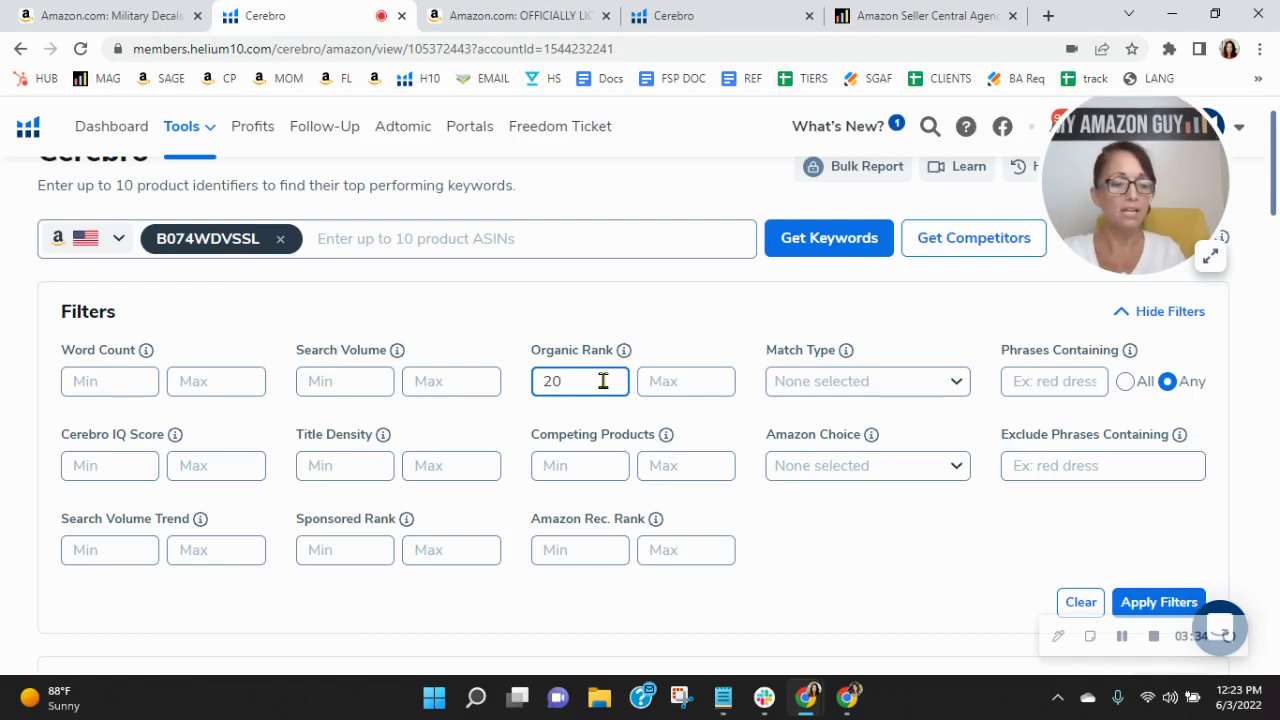
key("Tab")
type("4")
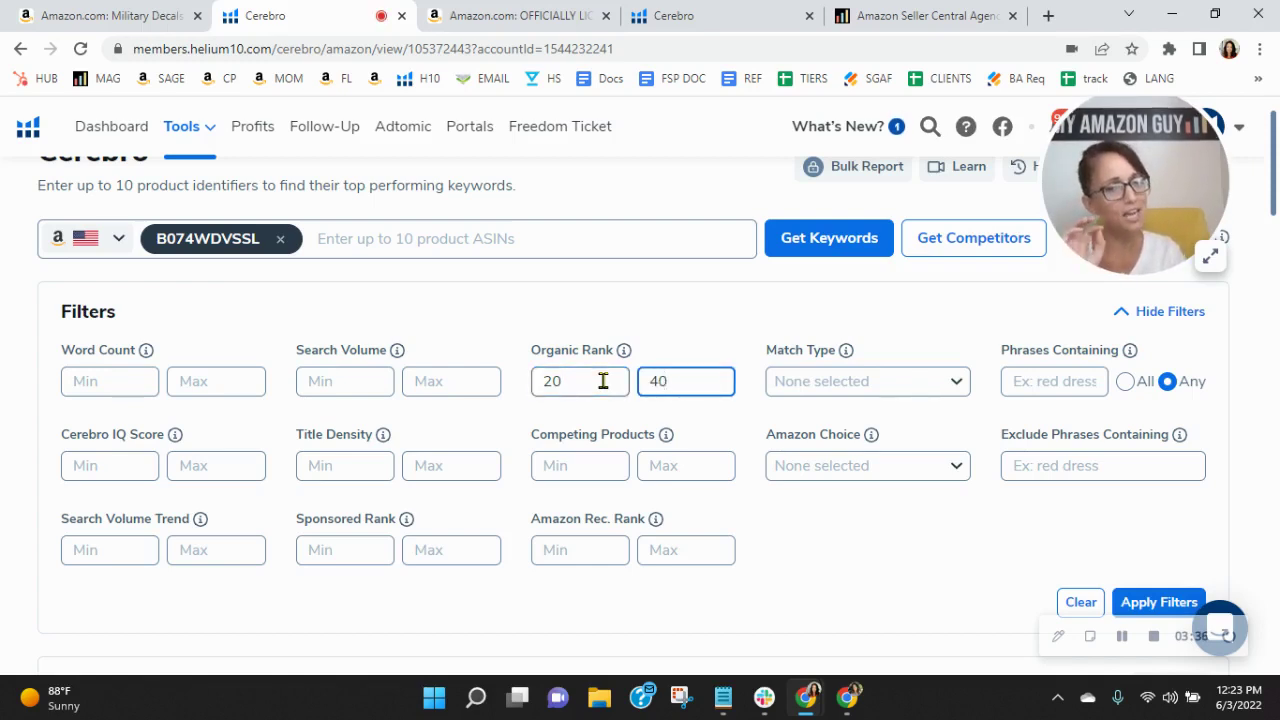
key("BackSpace")
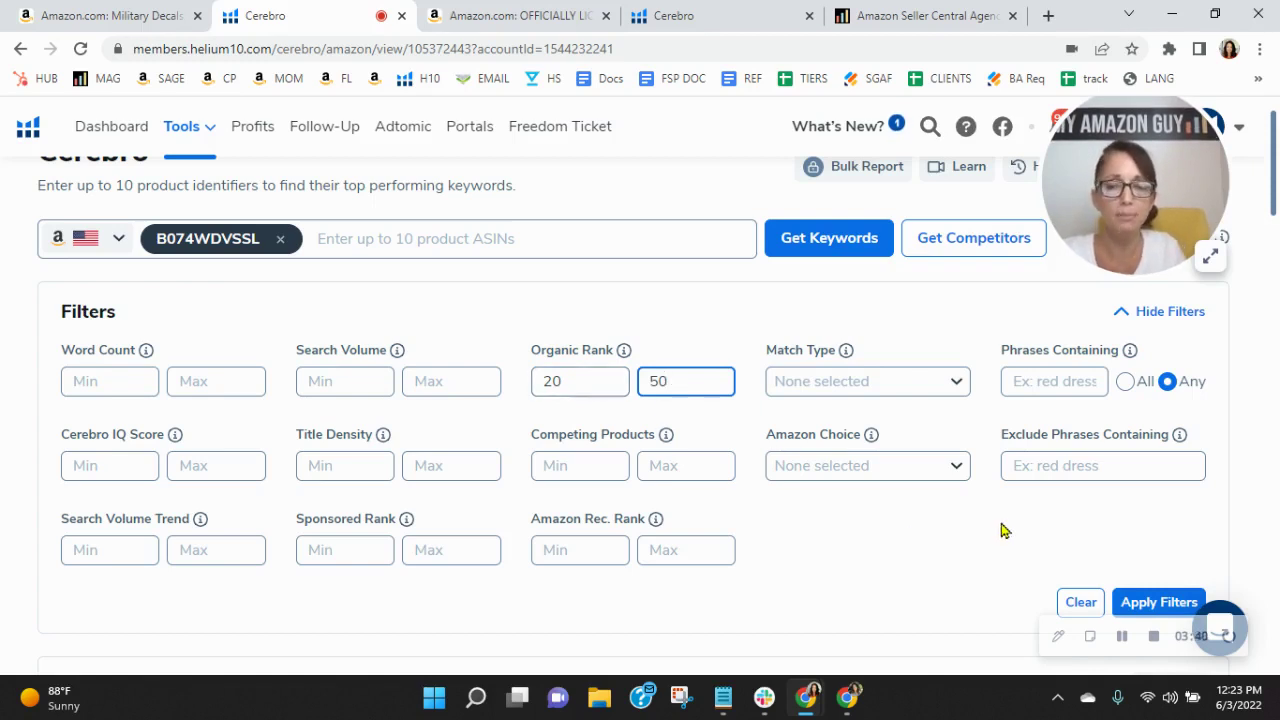
left_click(1182, 604)
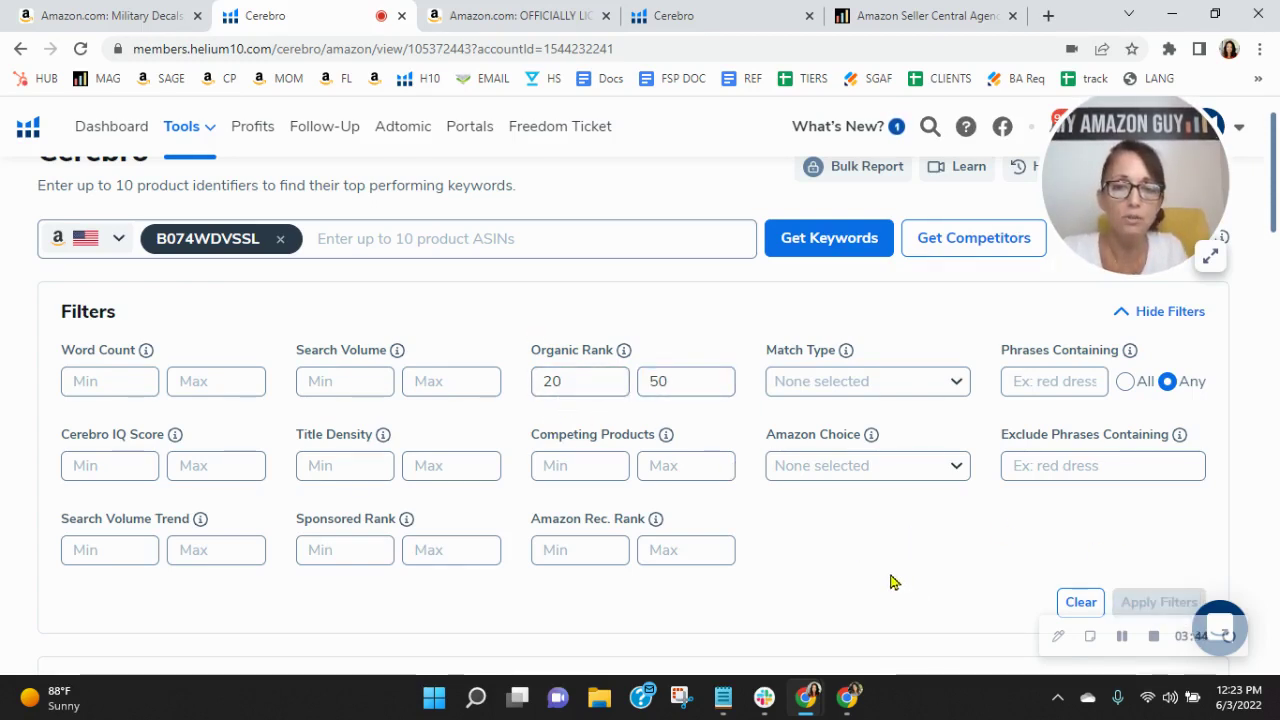
scroll(889, 575, "down", 3)
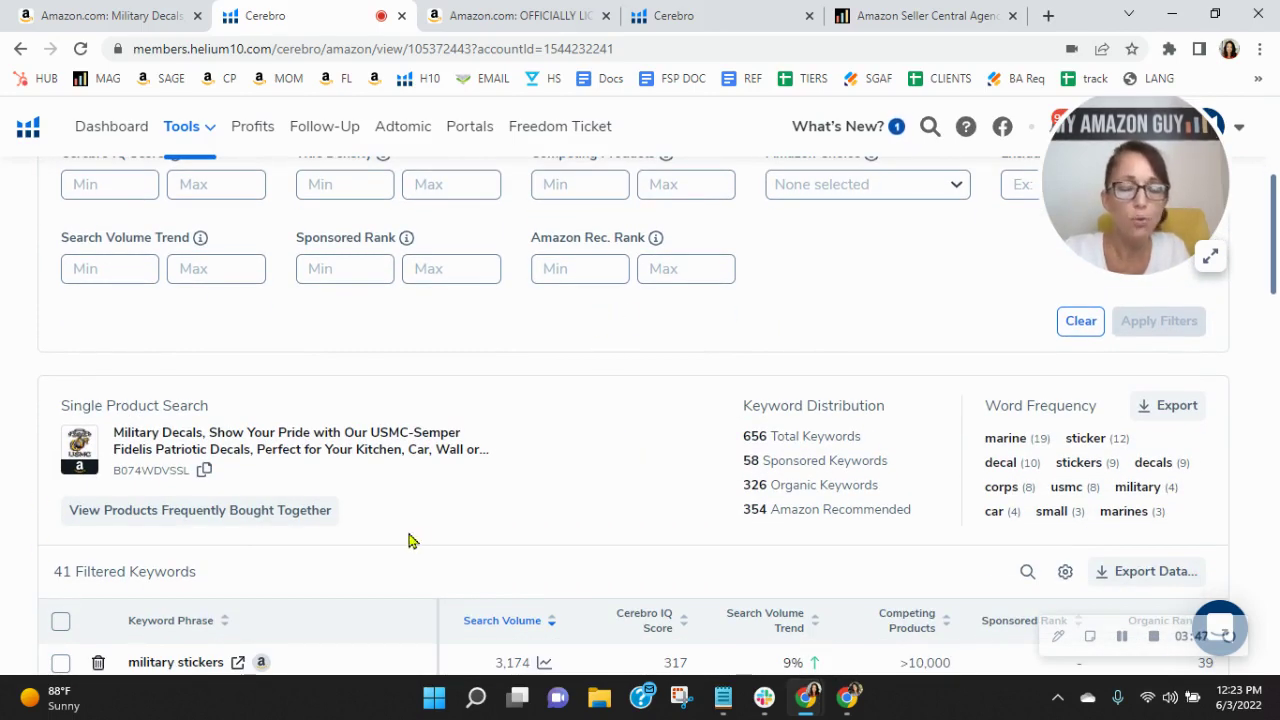
scroll(425, 530, "down", 3)
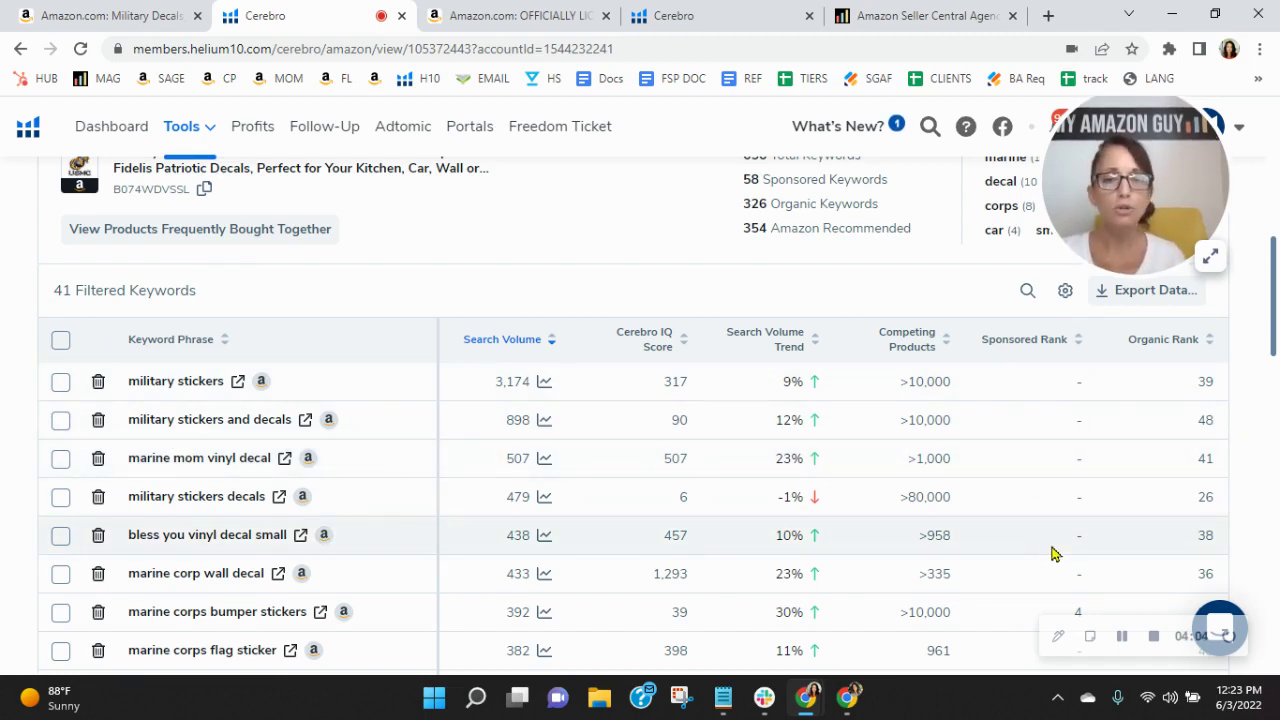
Return to the USMC decal's Amazon listing and view its product images, including the size comparison chart and the multi-buy discount image
left_click(112, 14)
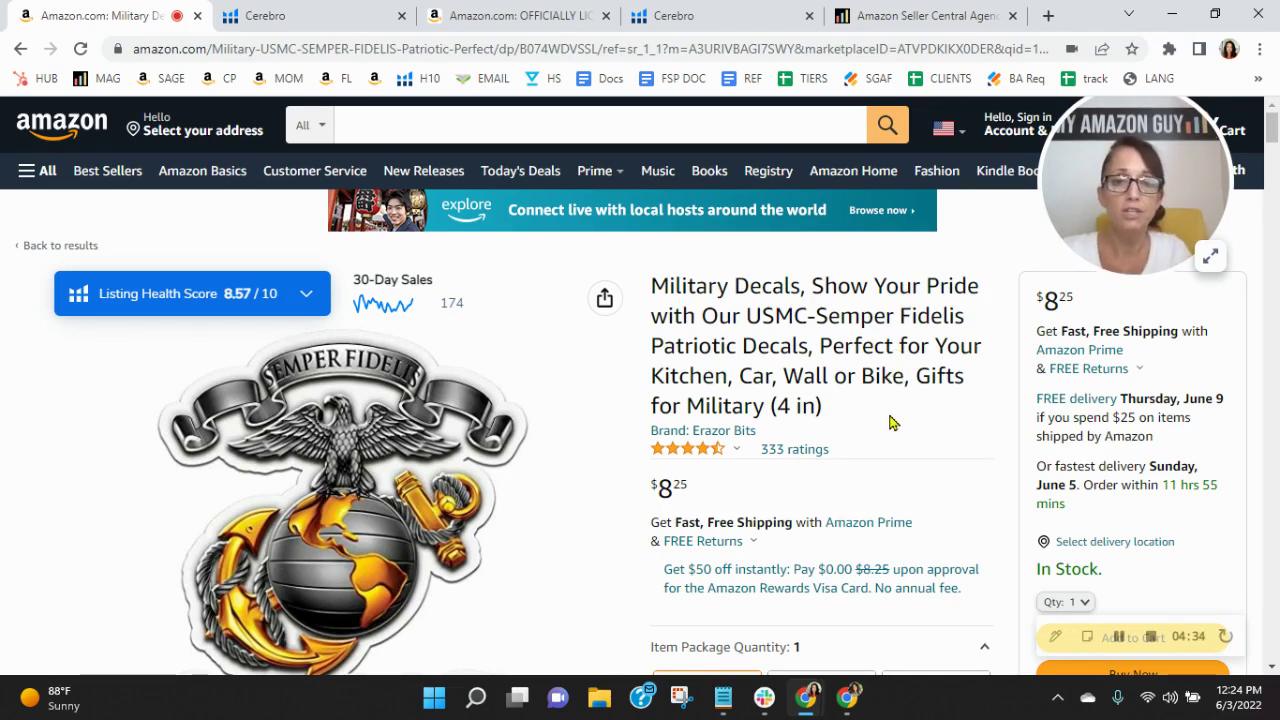
scroll(885, 372, "down", 3)
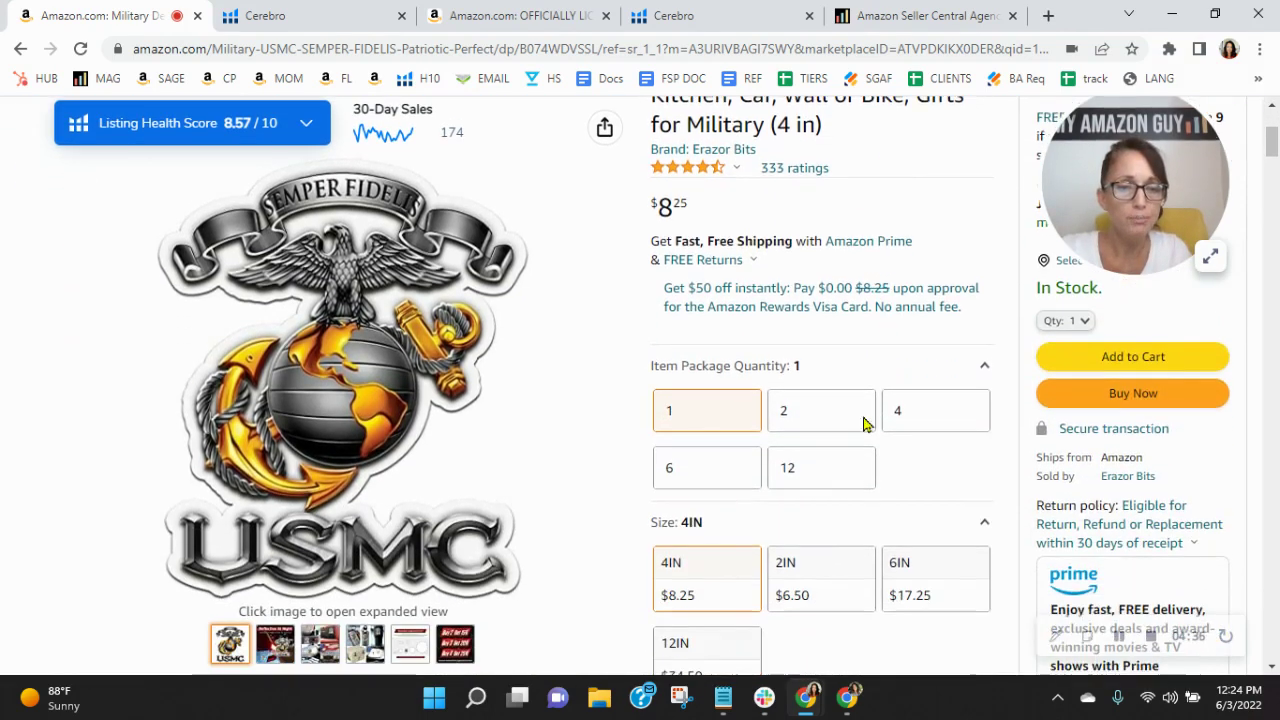
mouse_move(322, 645)
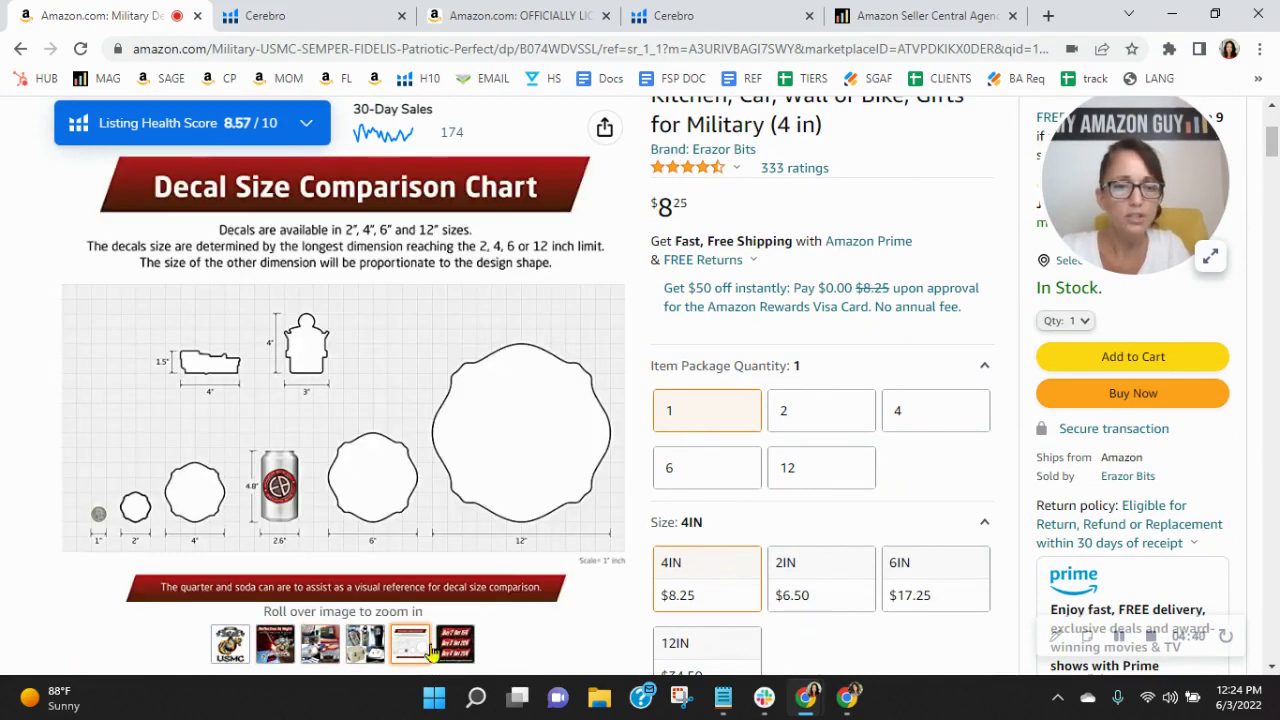
mouse_move(453, 651)
mouse_move(367, 652)
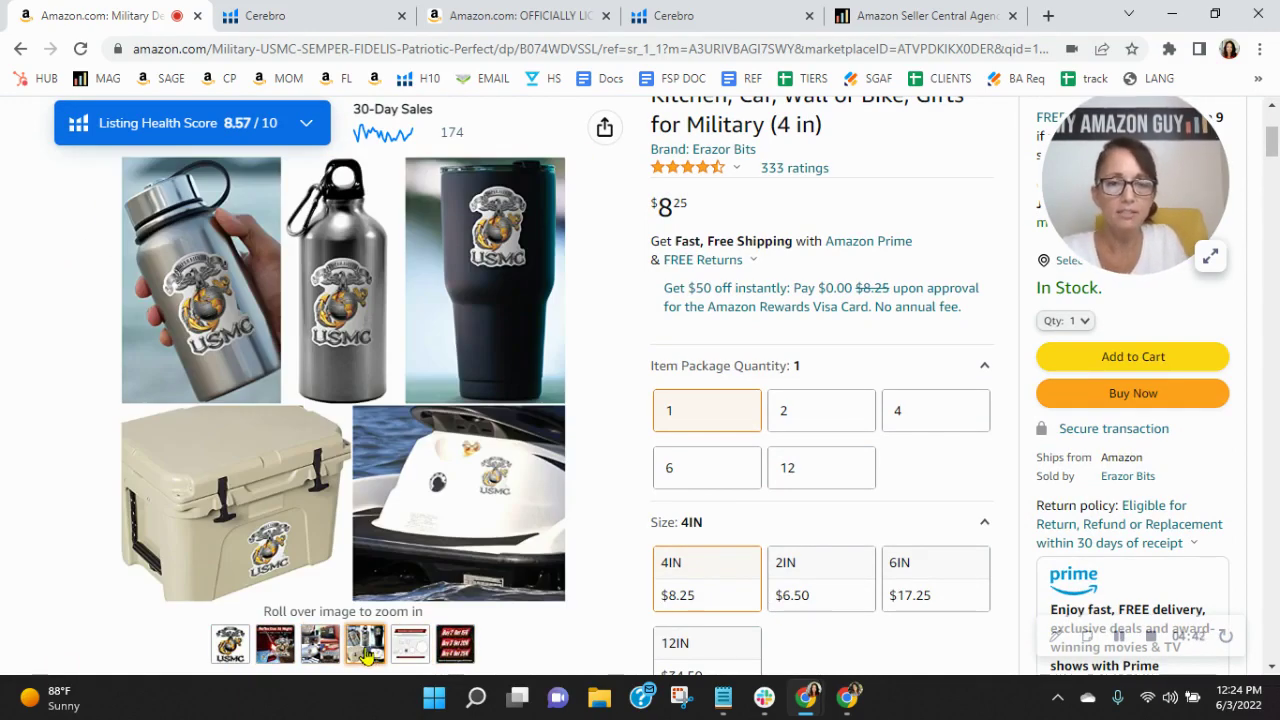
mouse_move(229, 645)
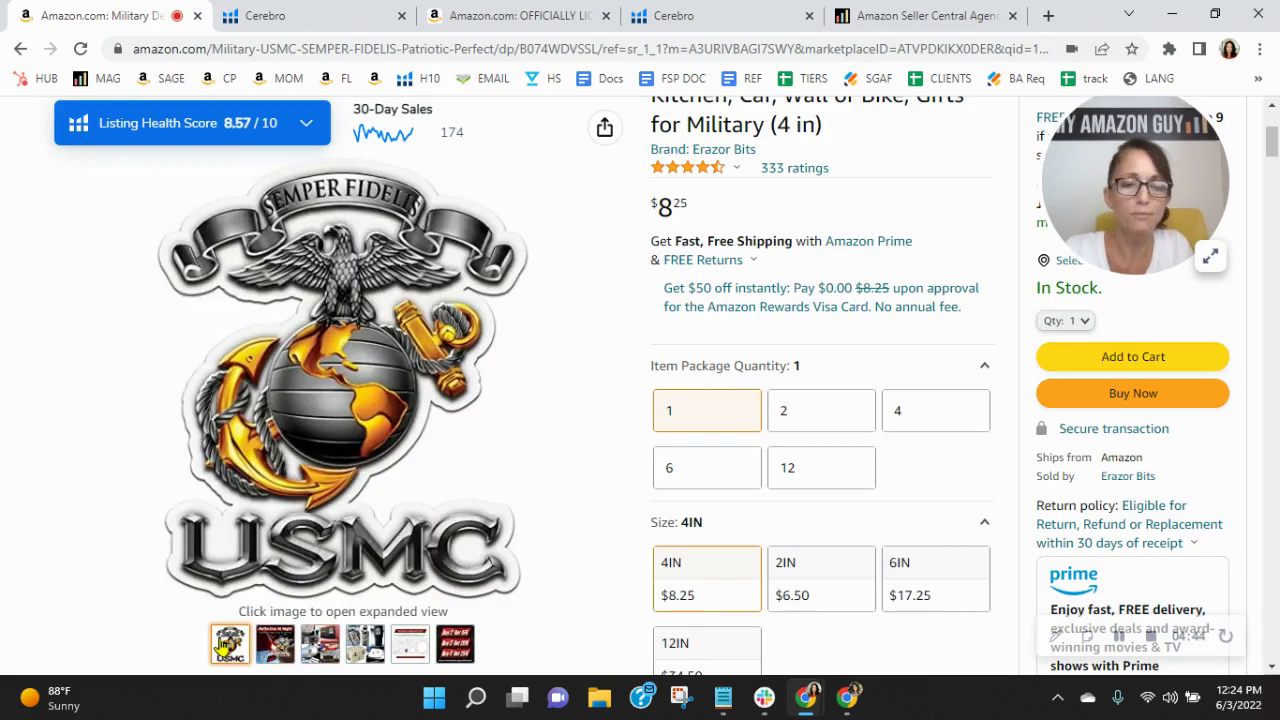
mouse_move(281, 648)
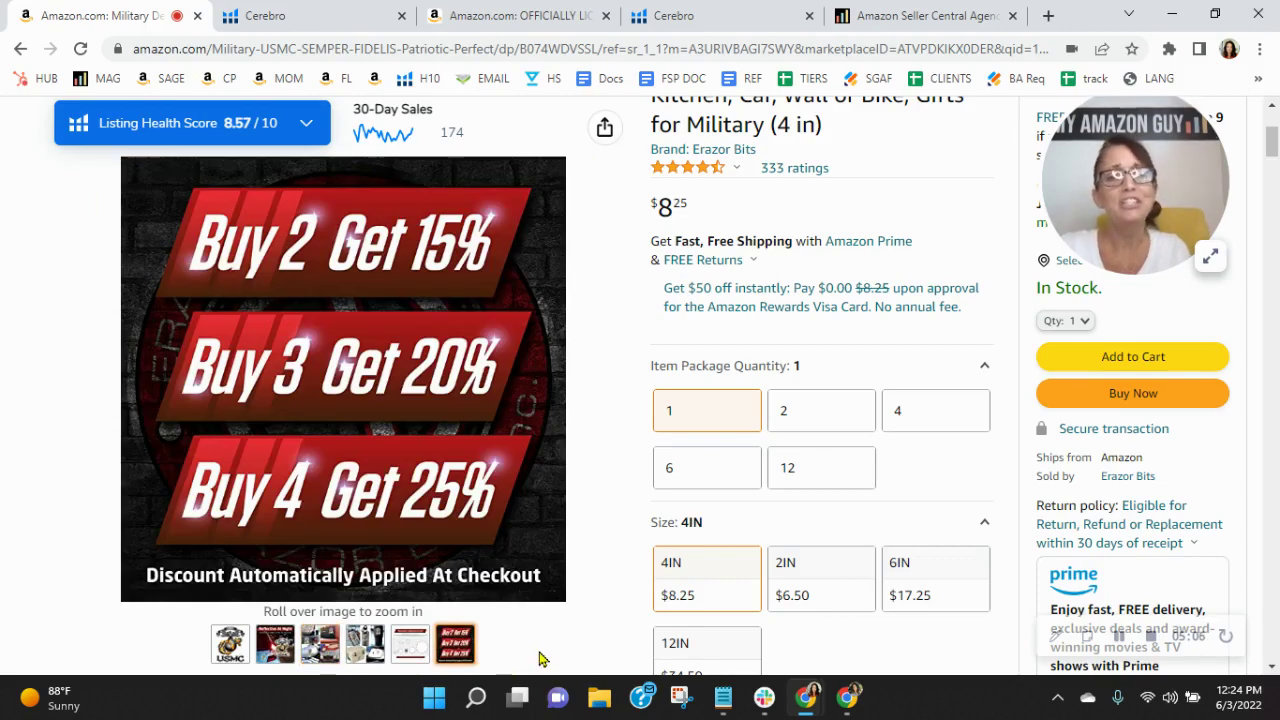
Read the USMC decal's title and its "About this item" bullets, and highlight the VERSATILE bullet
scroll(557, 648, "up", 3)
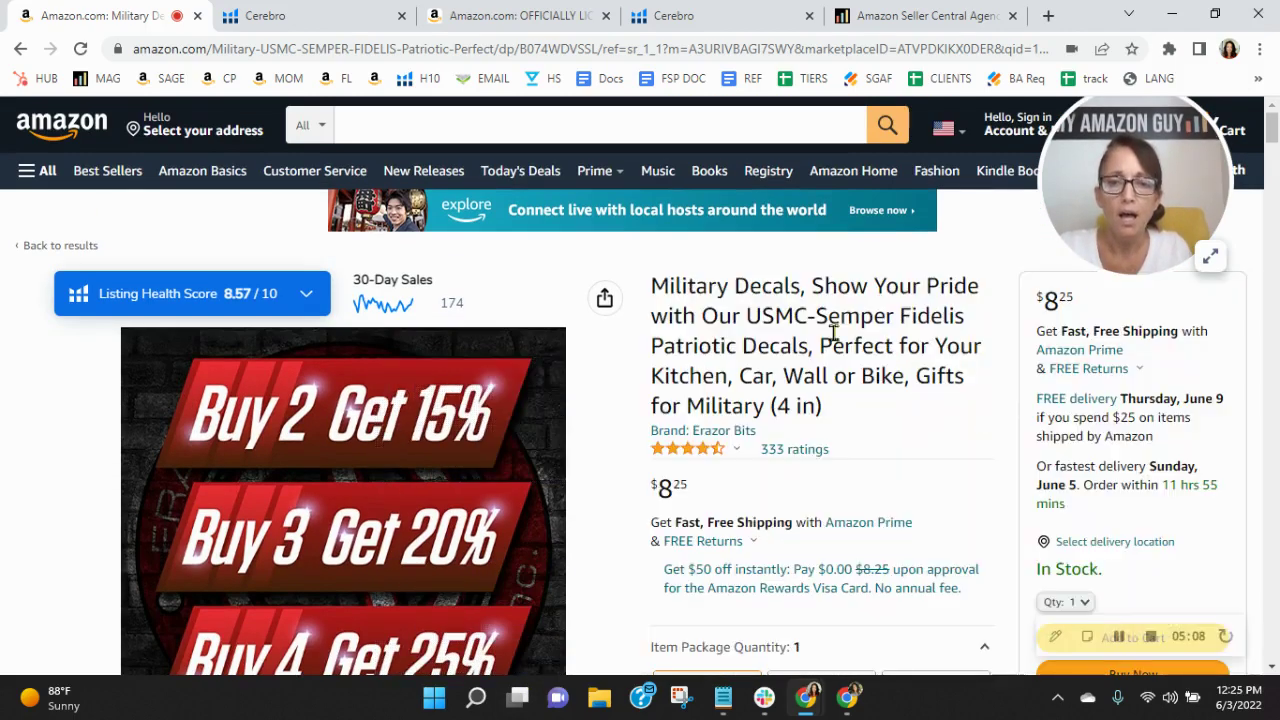
left_click(180, 296)
left_click(152, 410)
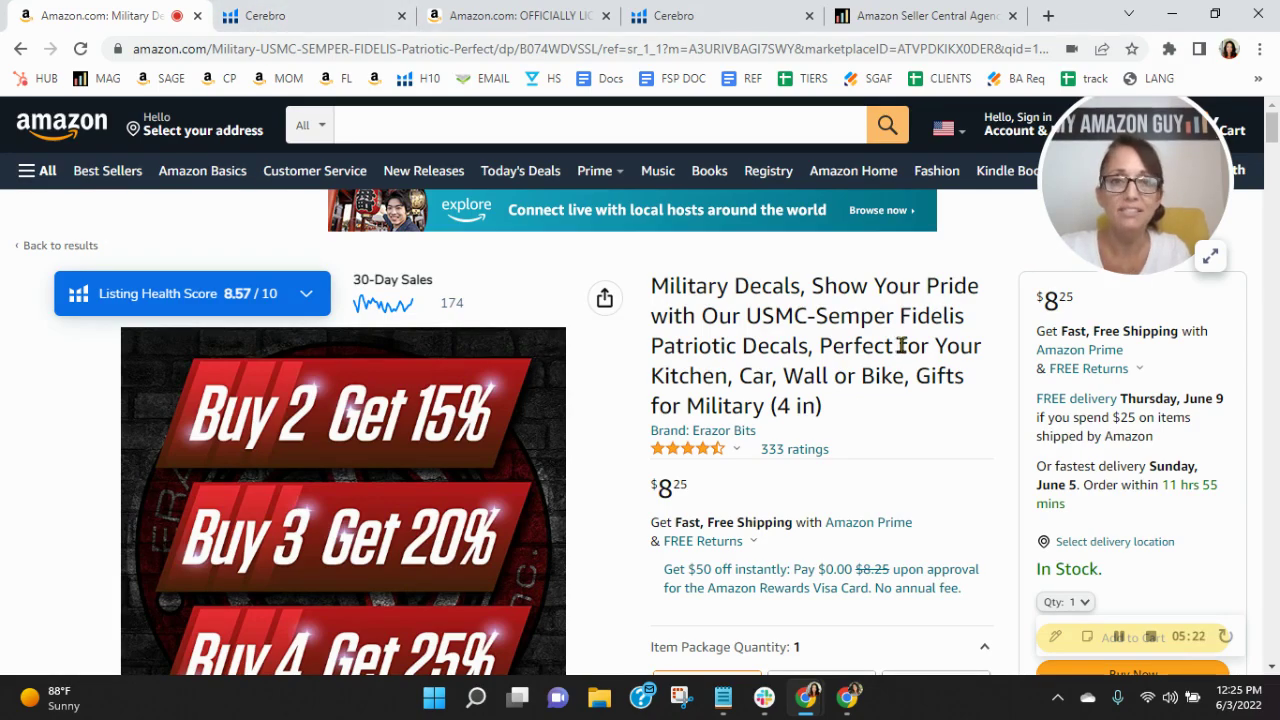
scroll(902, 345, "down", 10)
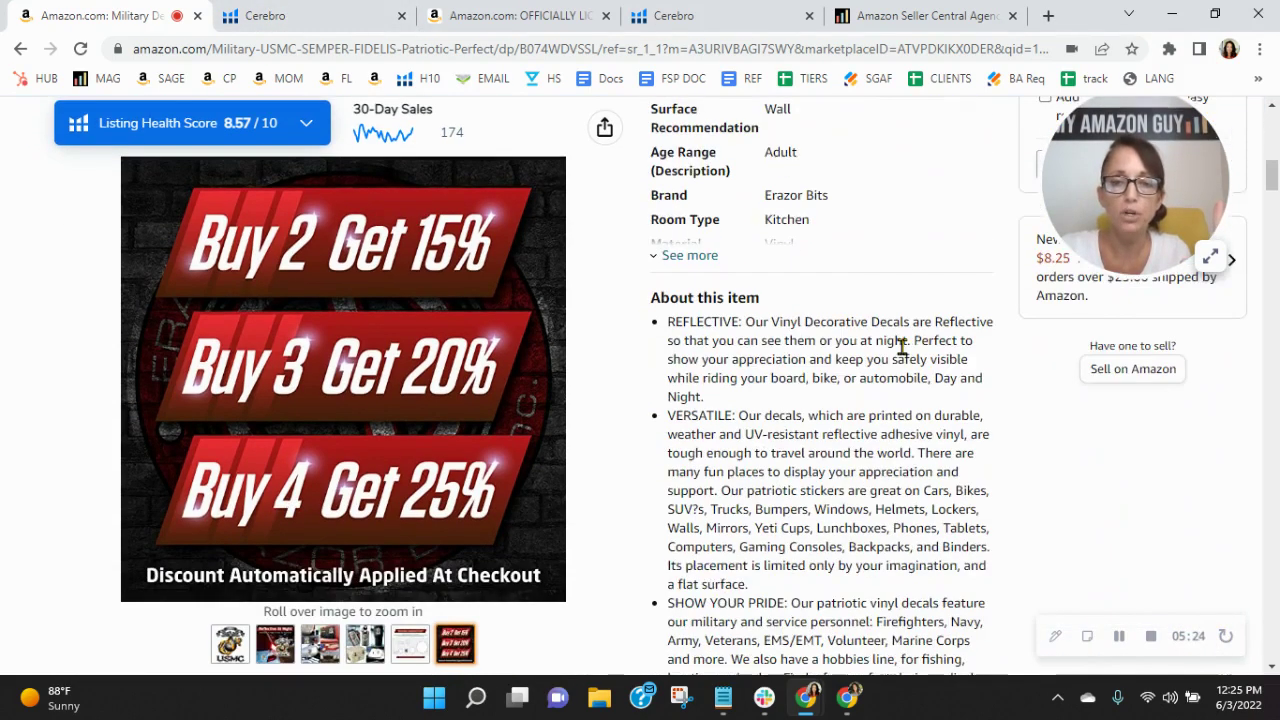
scroll(902, 345, "down", 3)
scroll(902, 355, "down", 2)
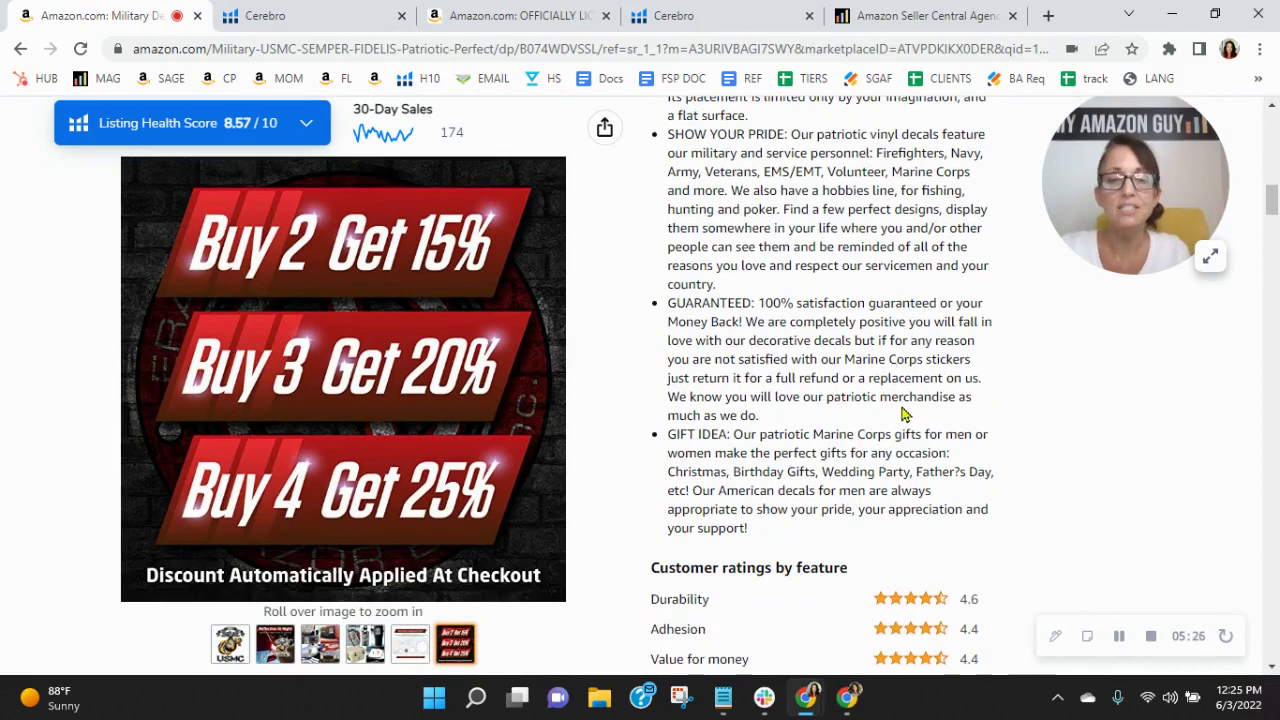
scroll(902, 413, "up", 3)
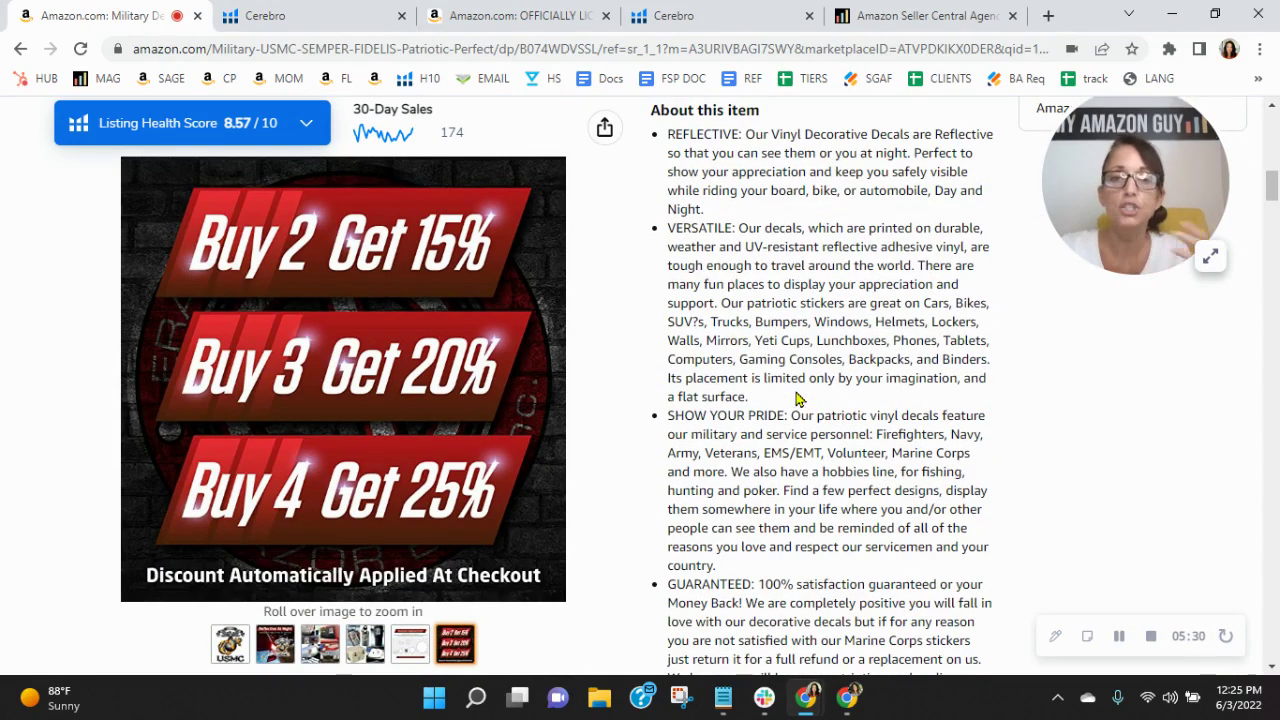
left_click_drag(790, 402, 655, 233)
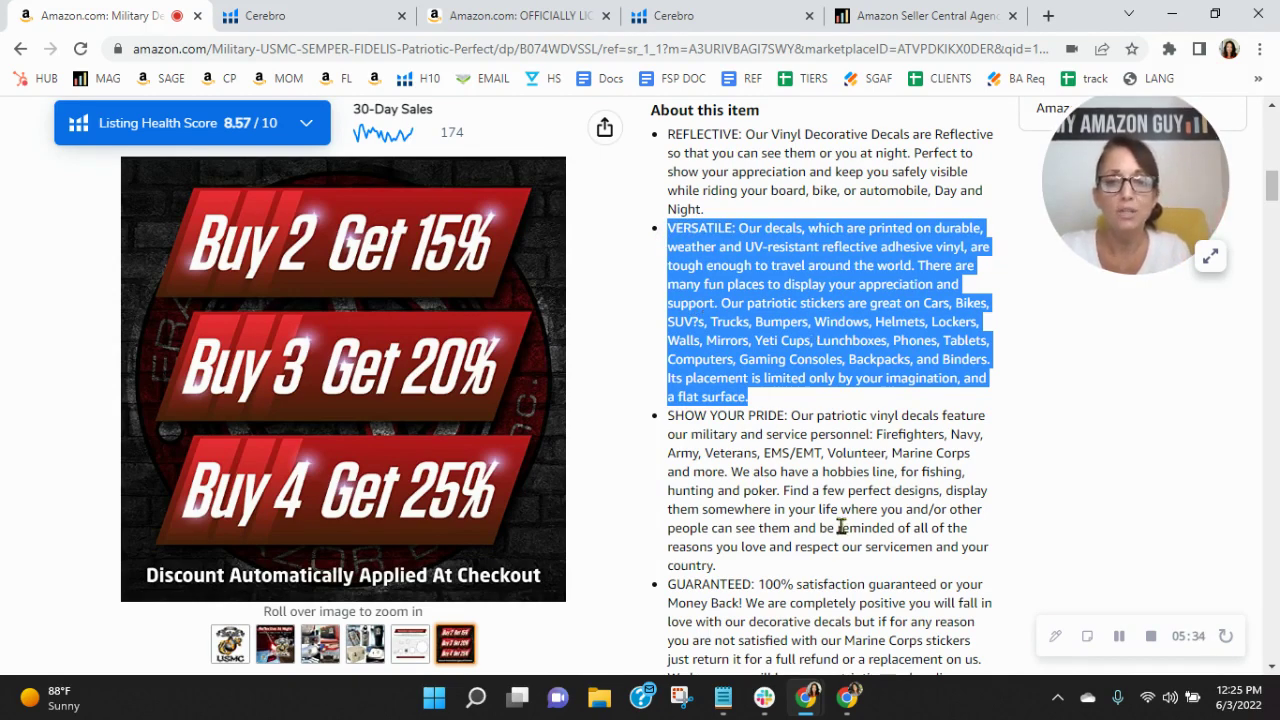
Clear the filters in the USMC decal's Cerebro report and review the full keyword list by search volume
left_click(300, 16)
scroll(857, 500, "up", 6)
scroll(1059, 597, "down", 4)
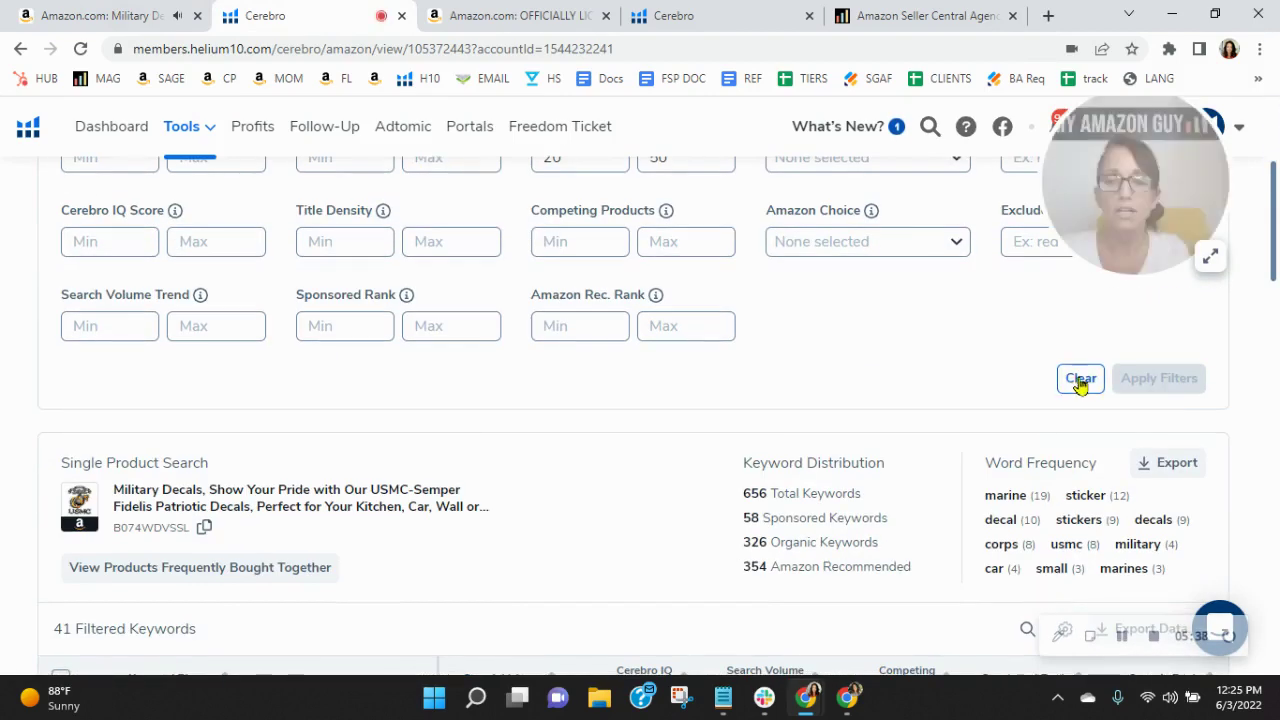
left_click(1056, 385)
scroll(586, 510, "down", 5)
scroll(586, 510, "down", 1)
scroll(586, 510, "up", 2)
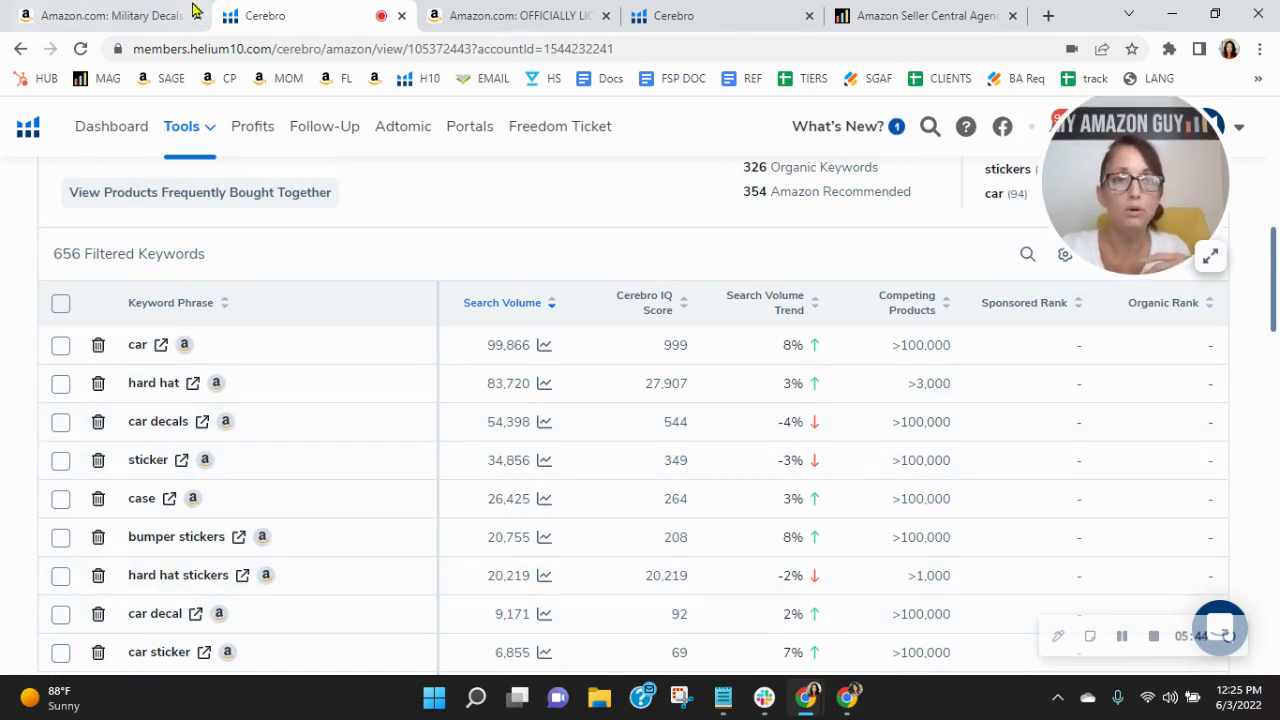
Return to the USMC decal's Amazon listing and examine its title for the high-volume Cerebro keywords
left_click(100, 15)
left_click(815, 487)
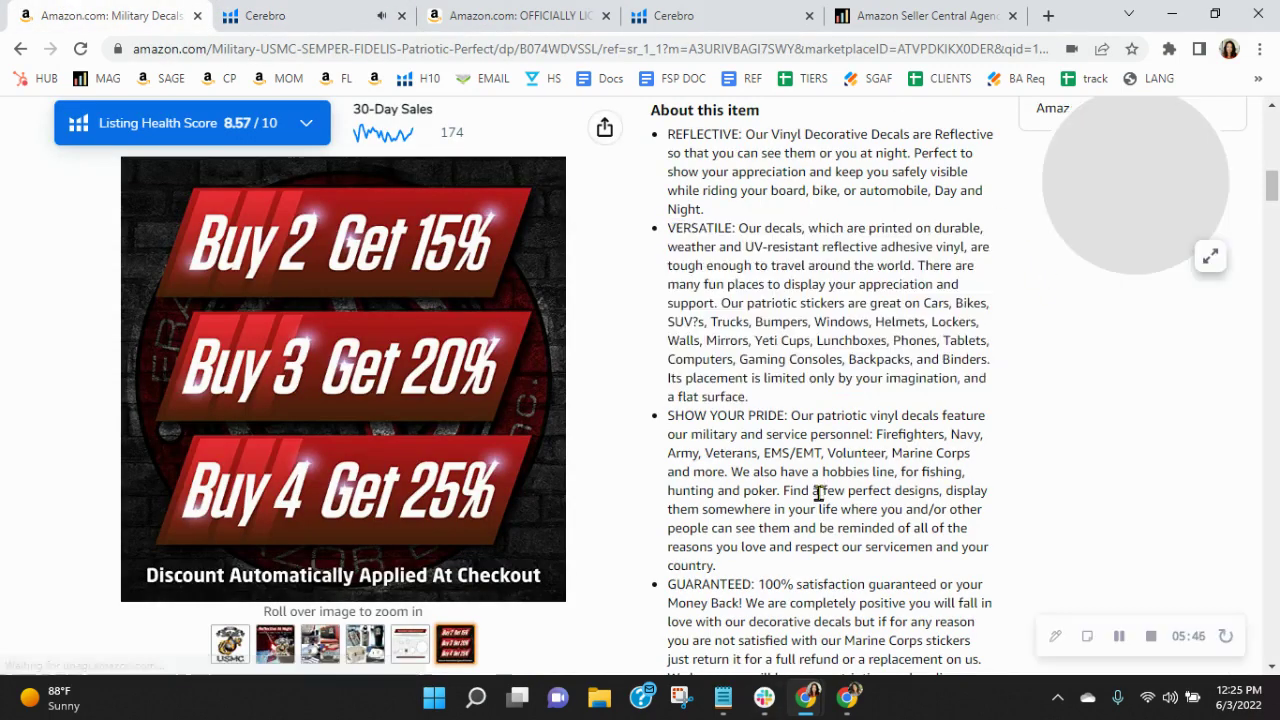
scroll(894, 566, "up", 5)
scroll(894, 567, "up", 5)
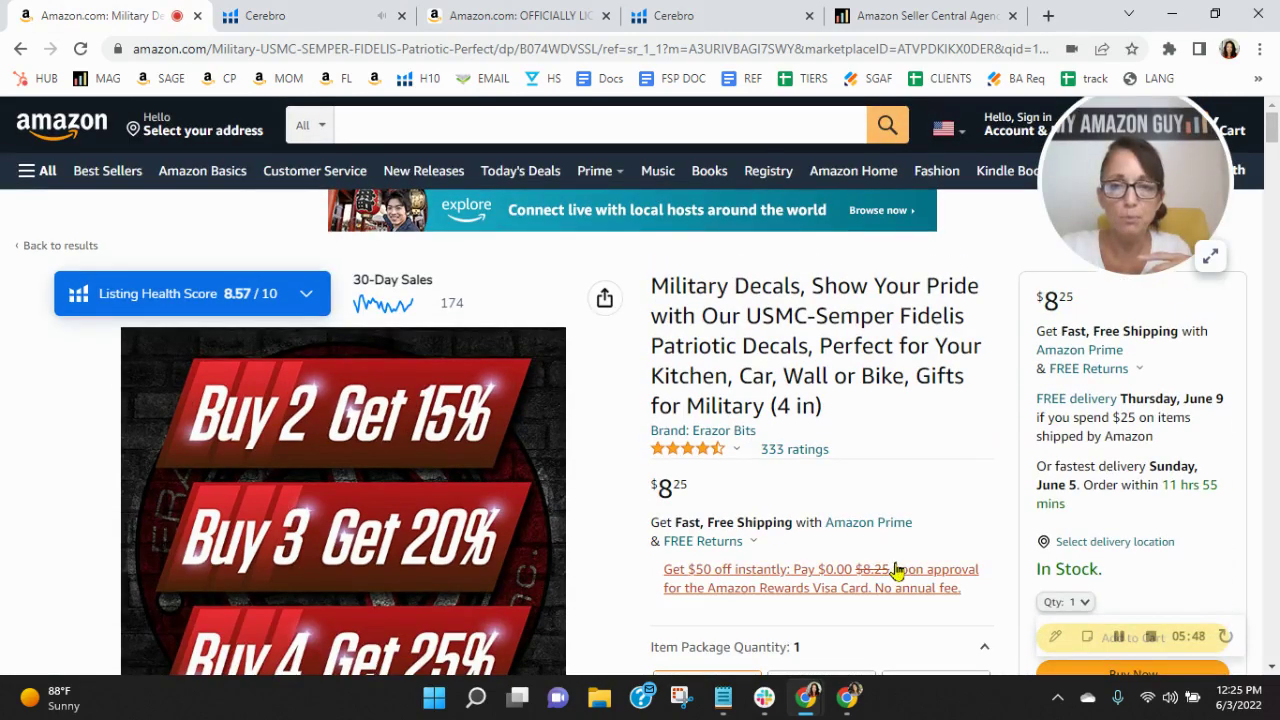
Check the Cerebro keyword list for a sticker phrase and search the USMC decal's listing for "bumper stickers"
left_click(265, 15)
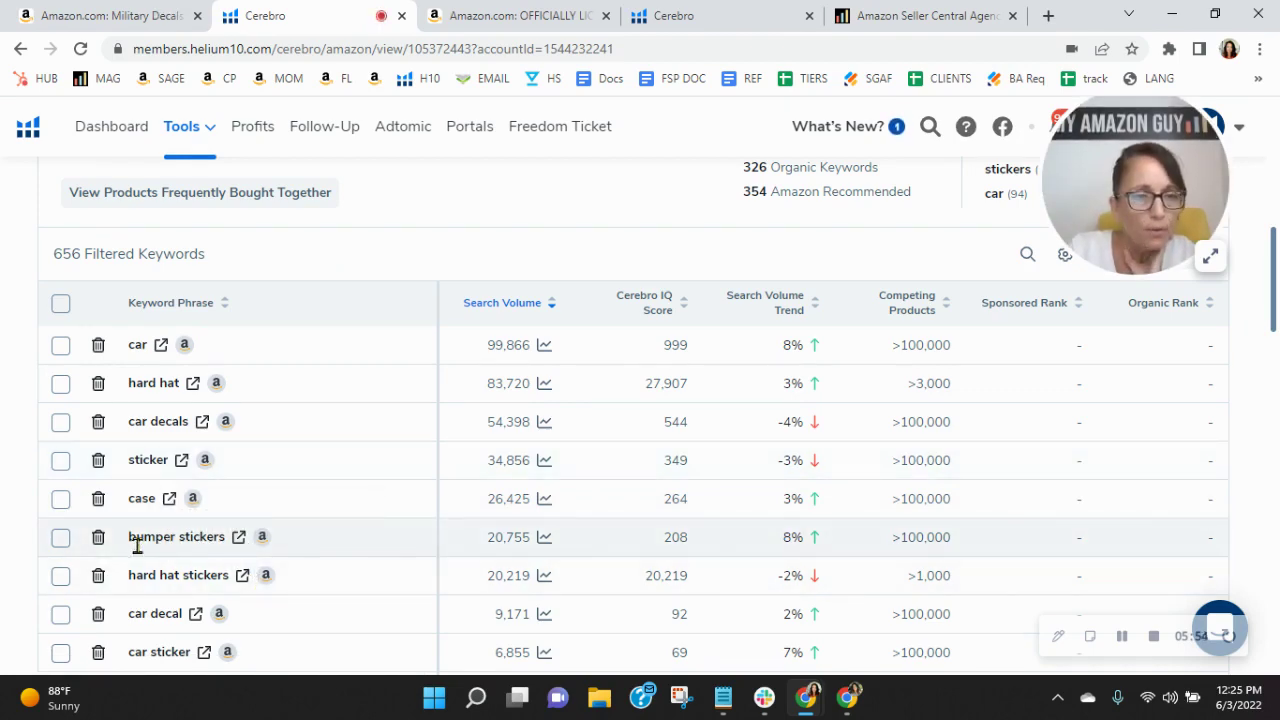
key("ctrl+1")
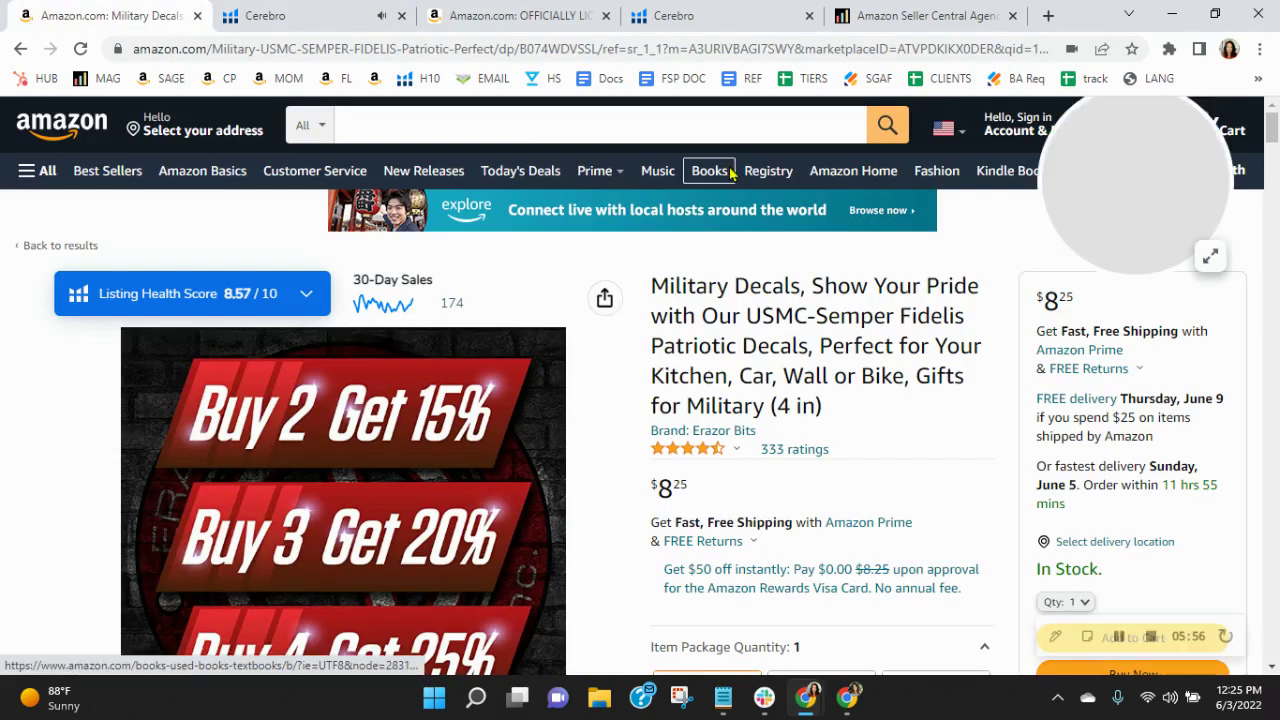
key("ctrl+f")
type("bumper stickers")
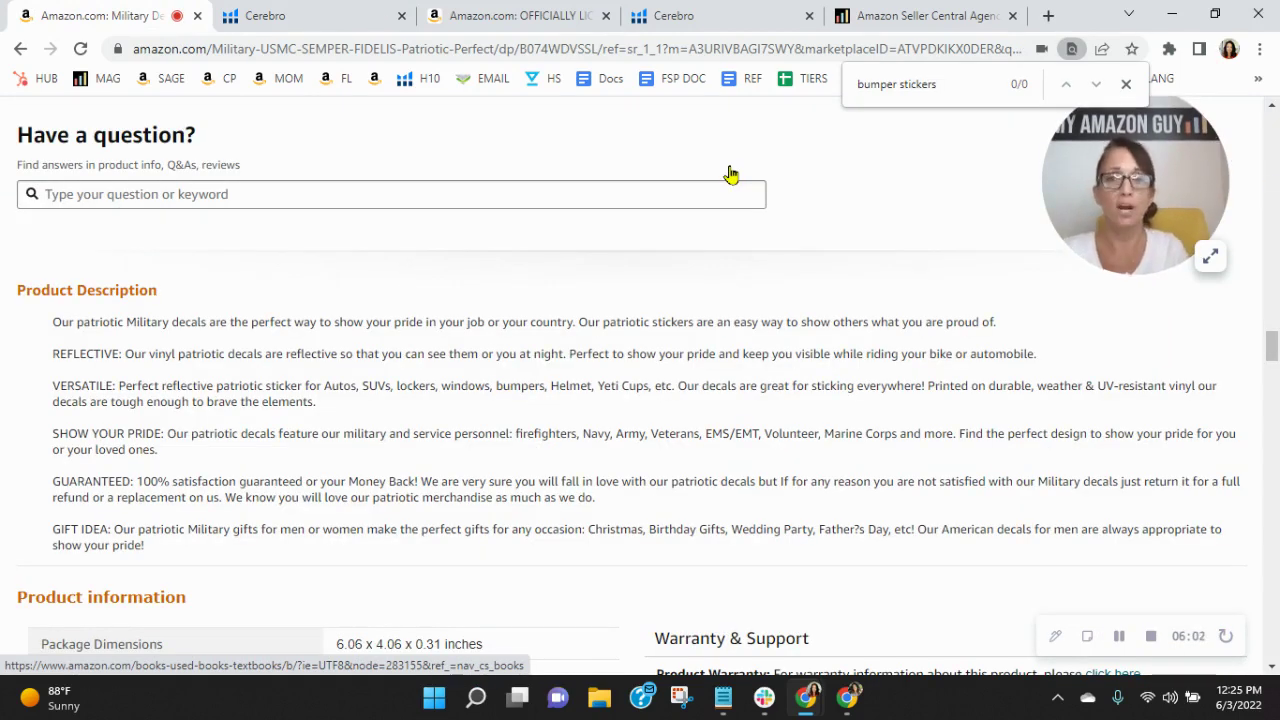
key("Escape")
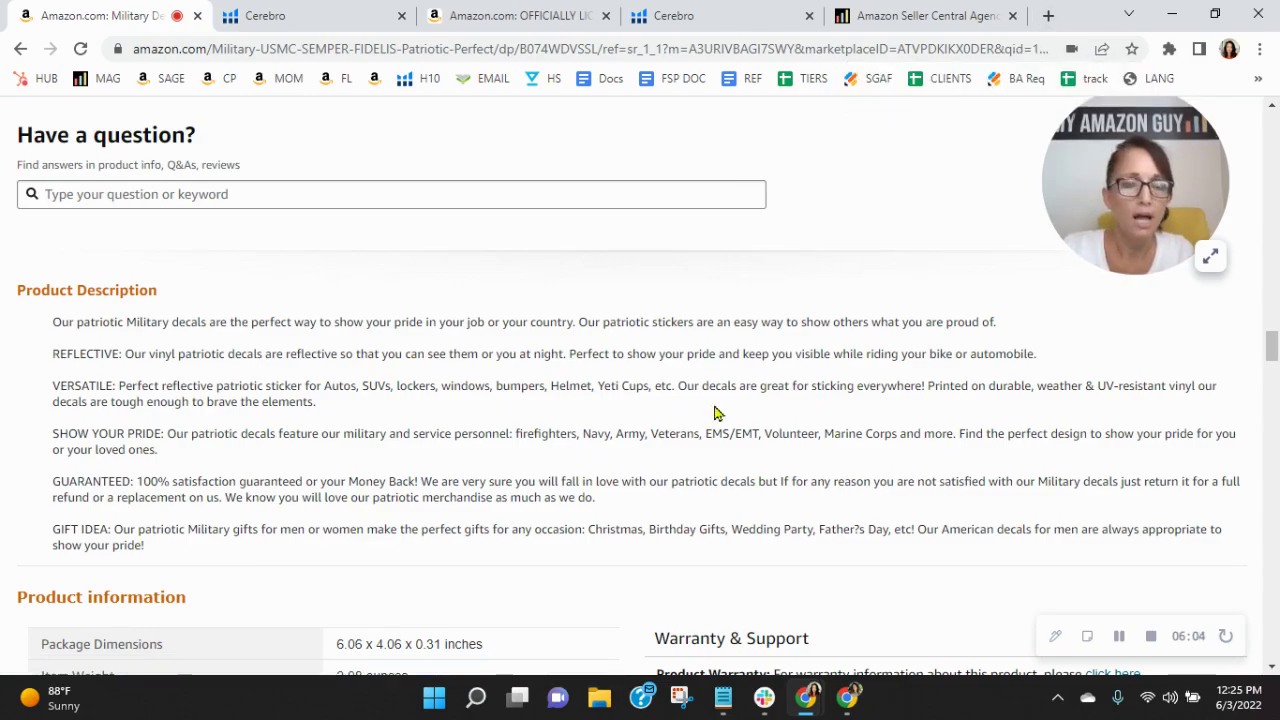
Review the USMC decal's listing from the title through the bullets and customer ratings down to the Product Description
scroll(715, 413, "up", 20)
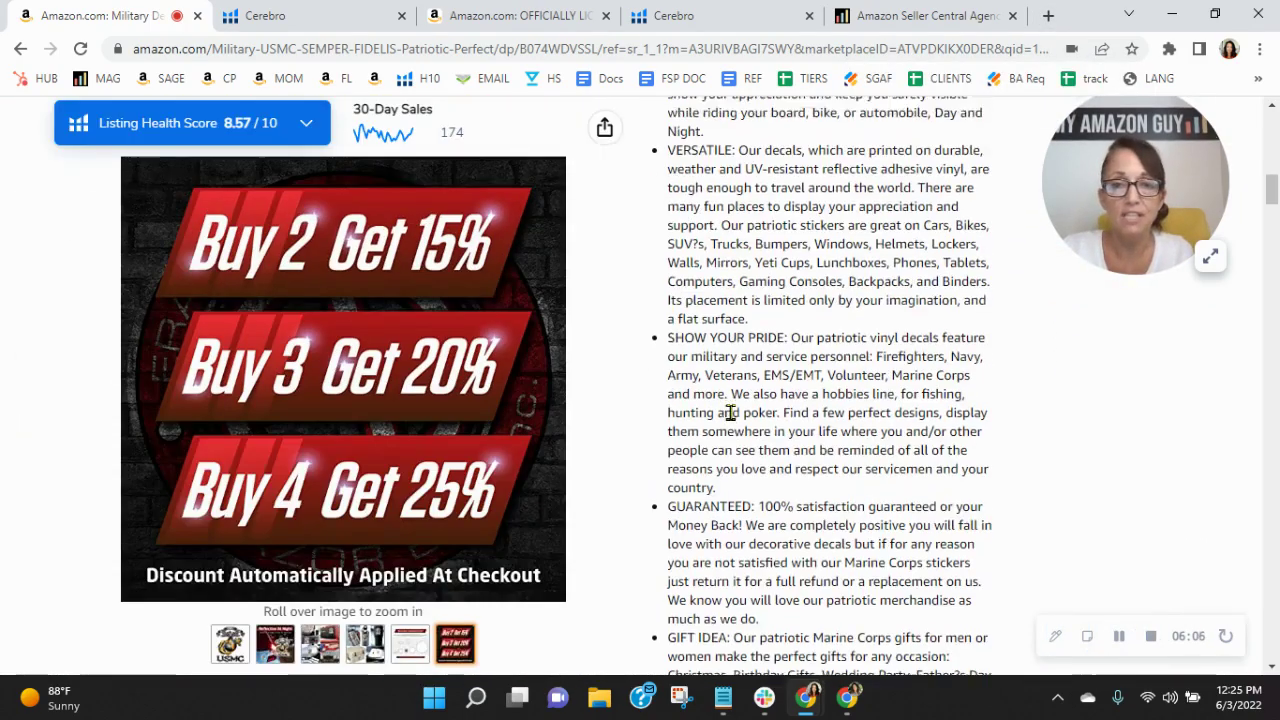
scroll(730, 413, "up", 10)
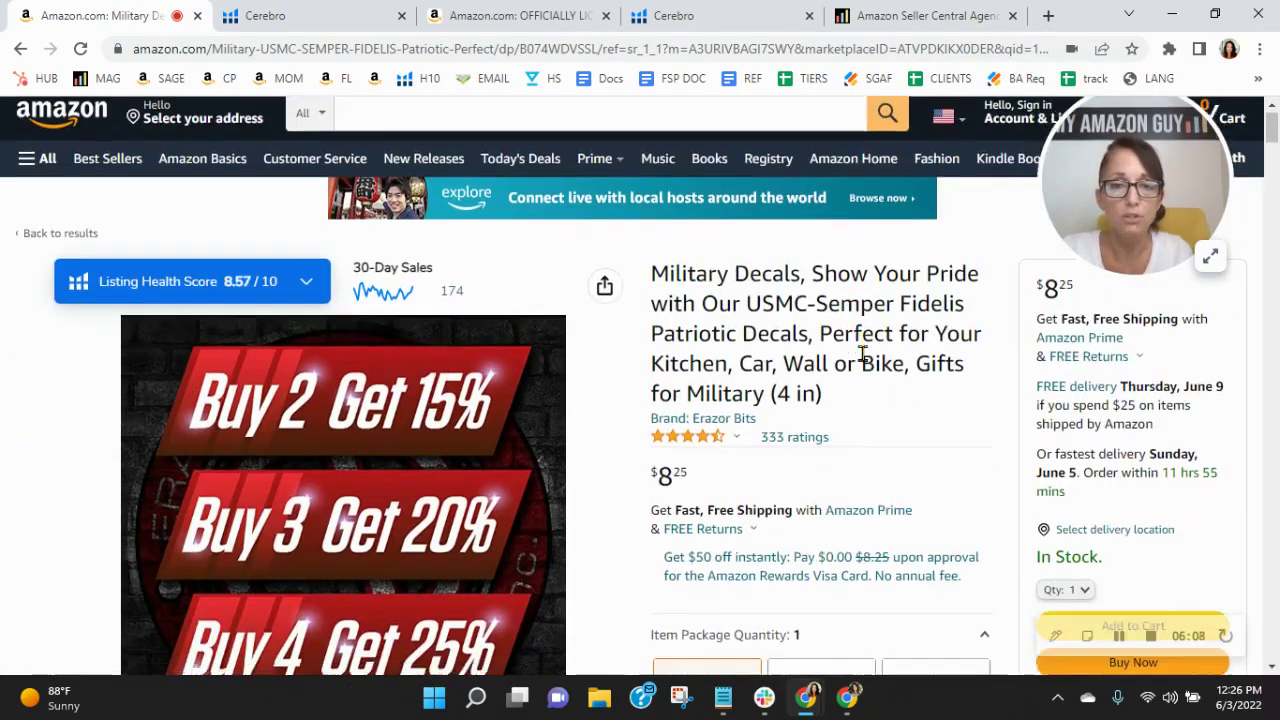
scroll(862, 354, "down", 5)
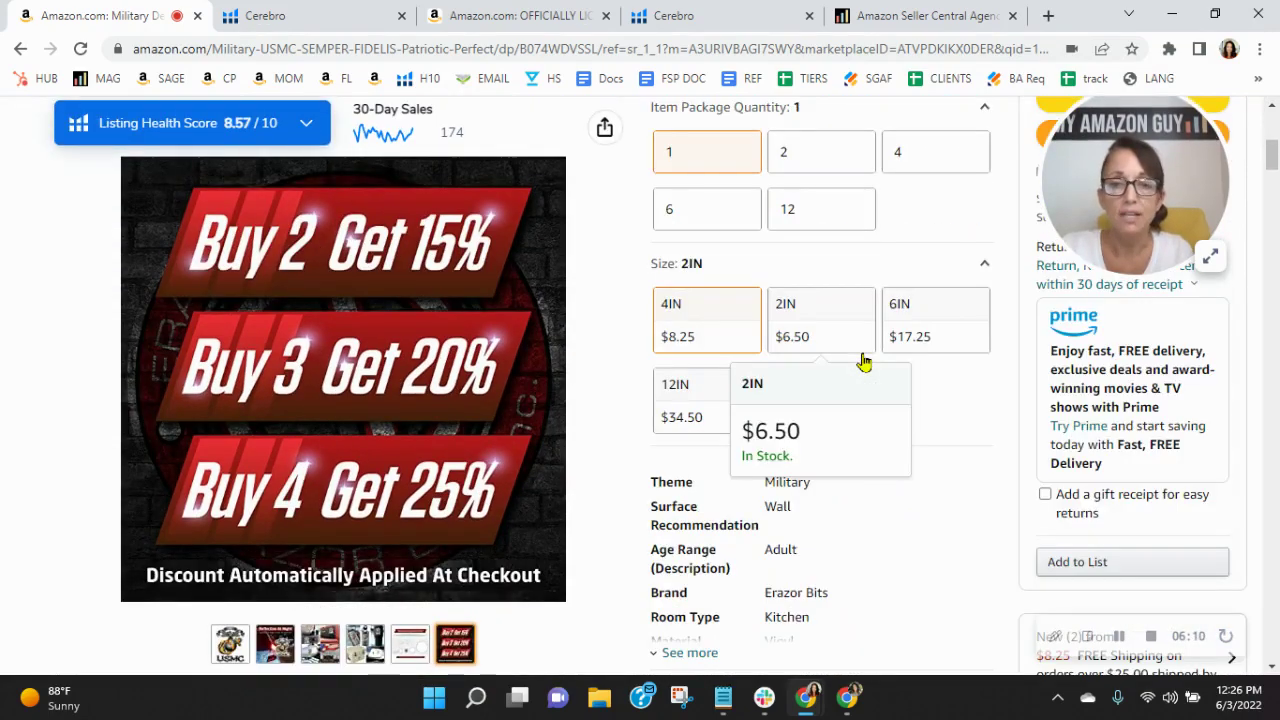
scroll(920, 470, "down", 10)
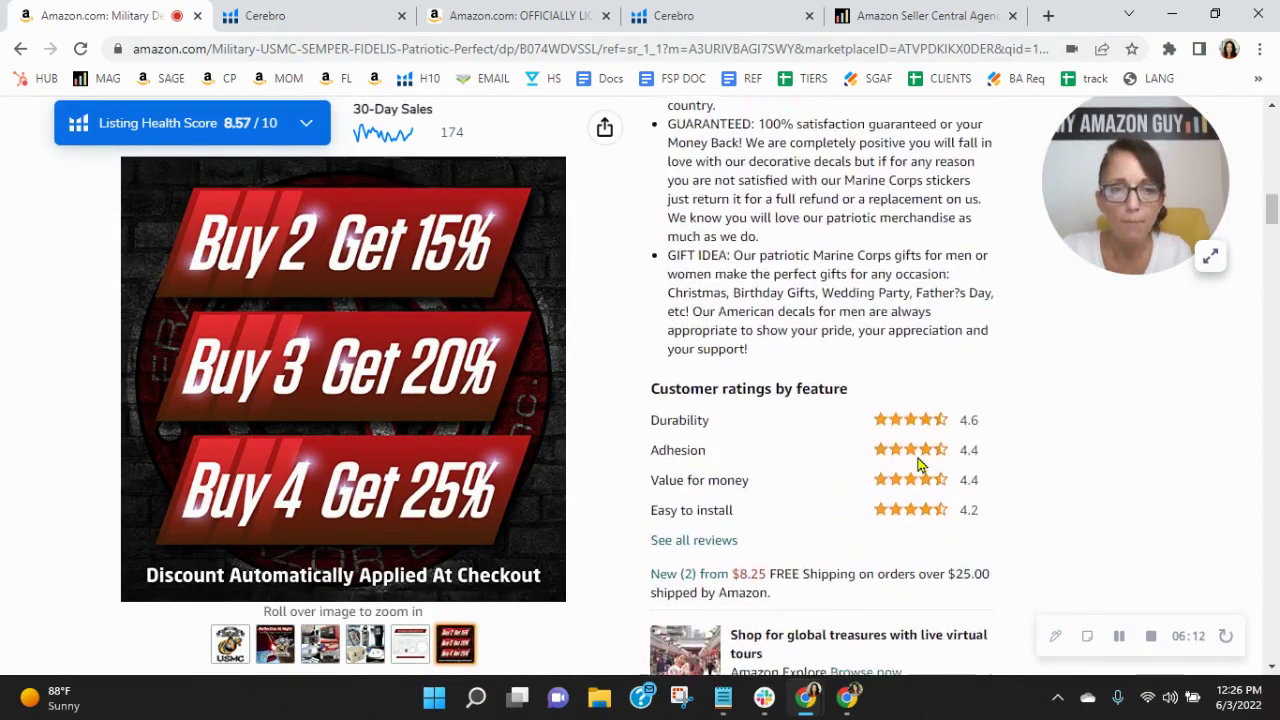
scroll(920, 465, "down", 10)
scroll(915, 465, "down", 8)
scroll(916, 464, "down", 8)
scroll(916, 462, "down", 2)
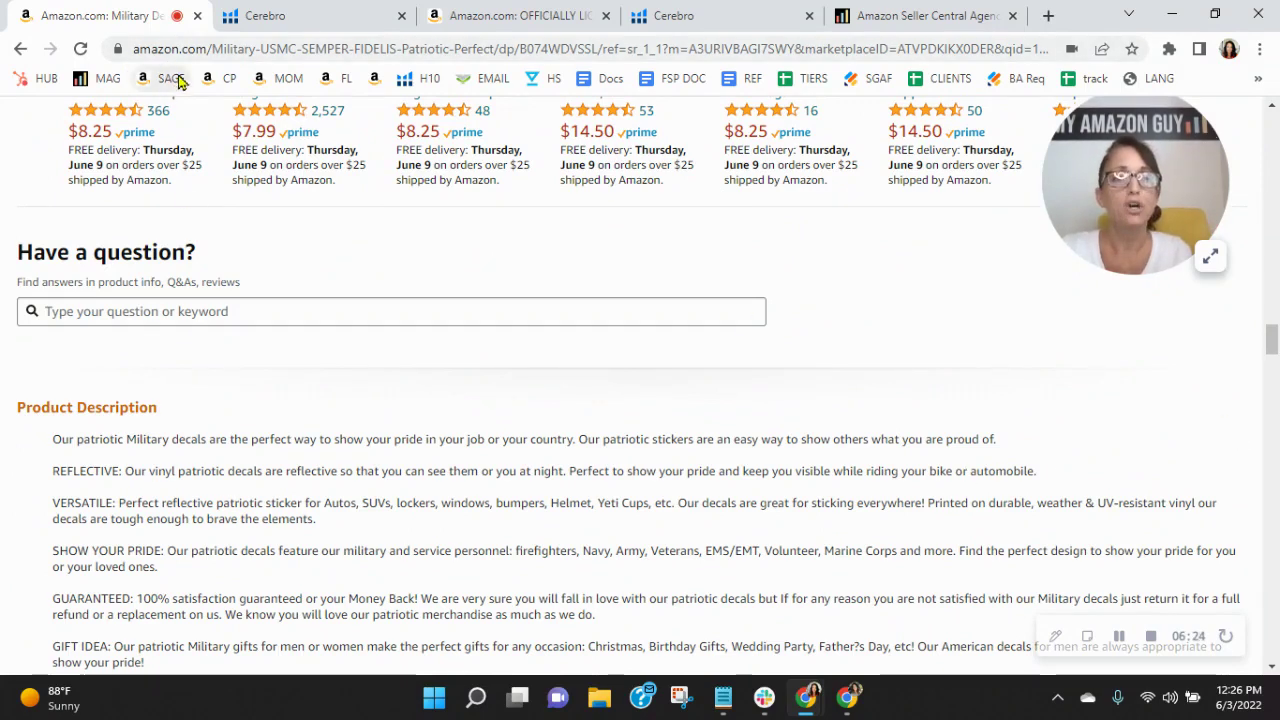
Open the Momstir wine glass listing as an example and view its "From the brand" carousel and illustrated Product Description
left_click(288, 78)
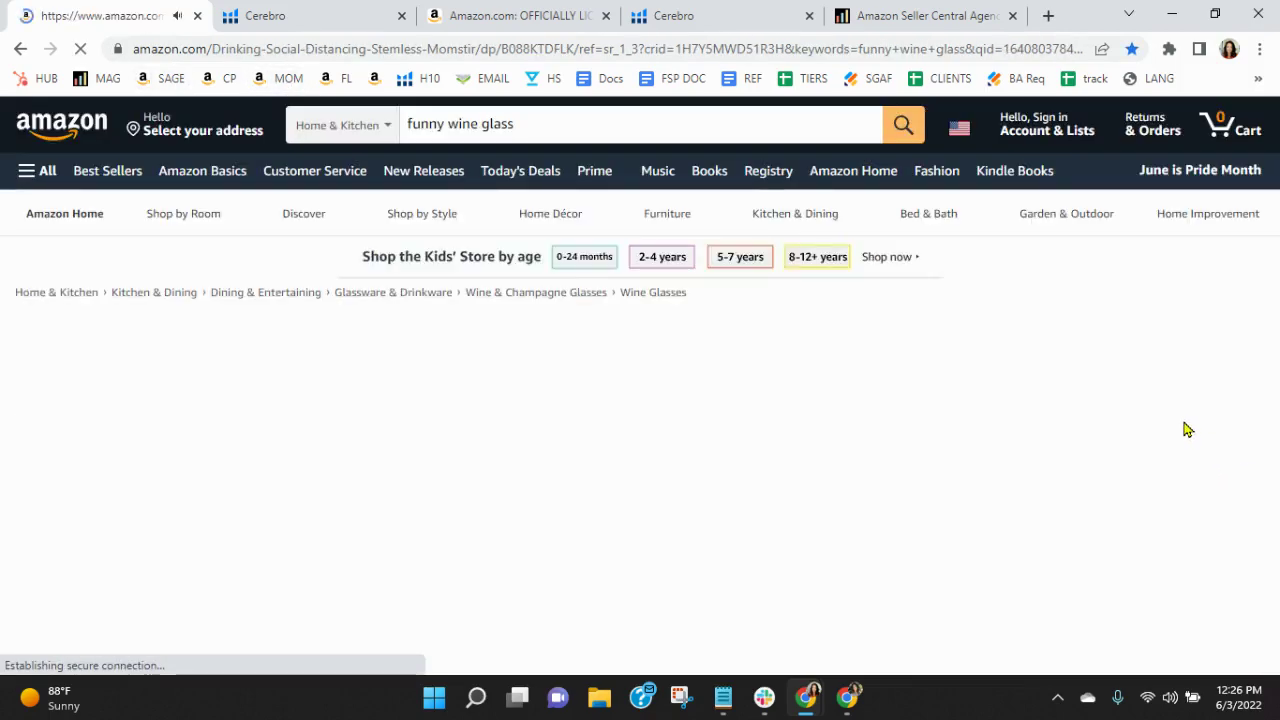
scroll(1187, 429, "down", 15)
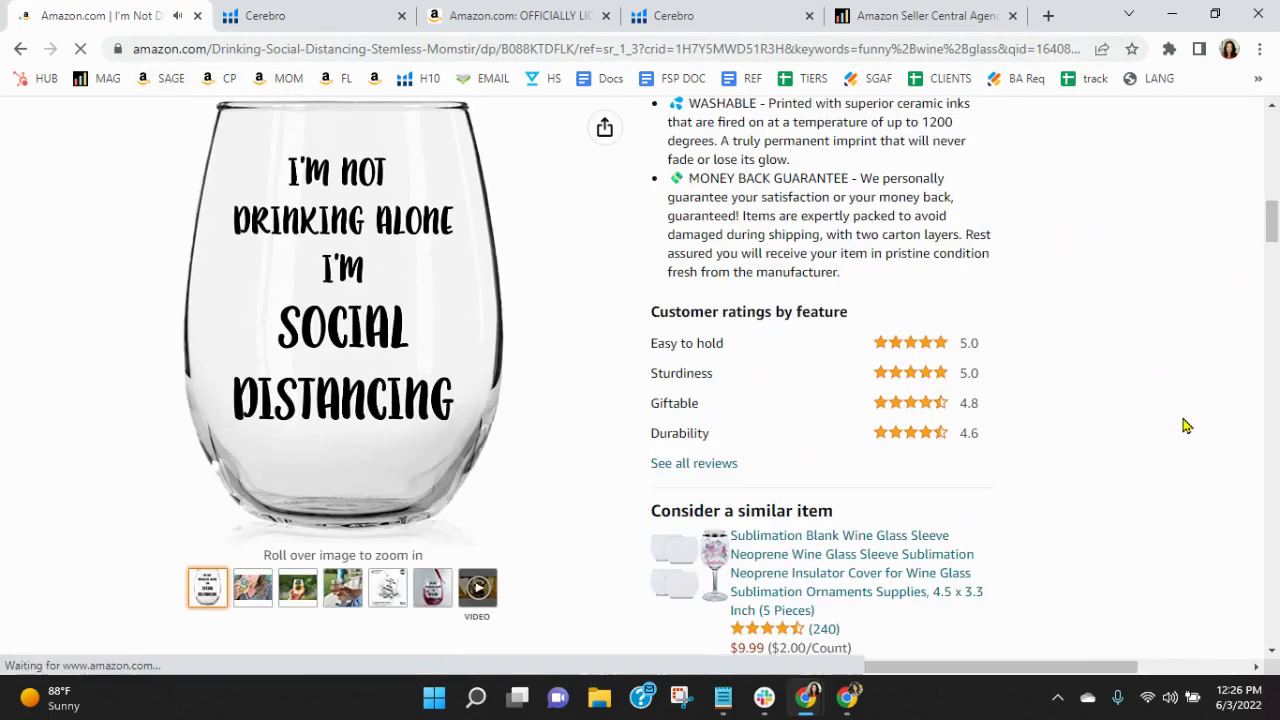
scroll(1184, 425, "down", 10)
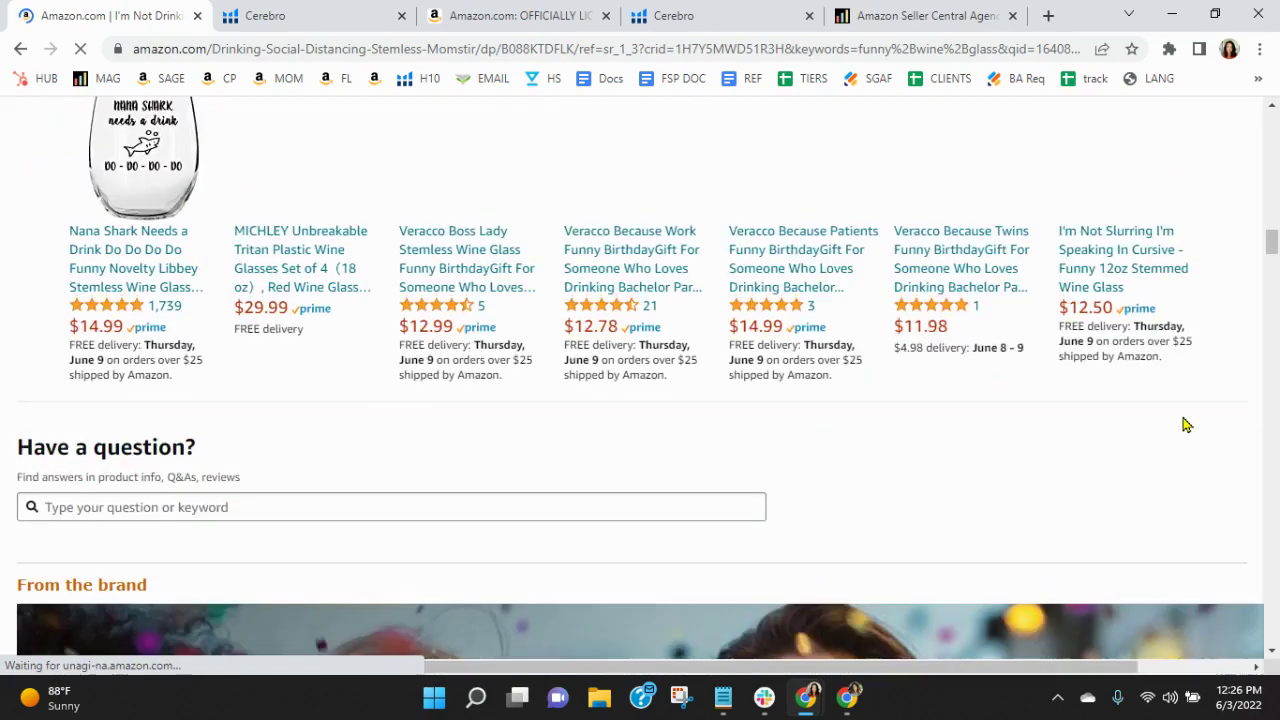
scroll(1184, 425, "up", 4)
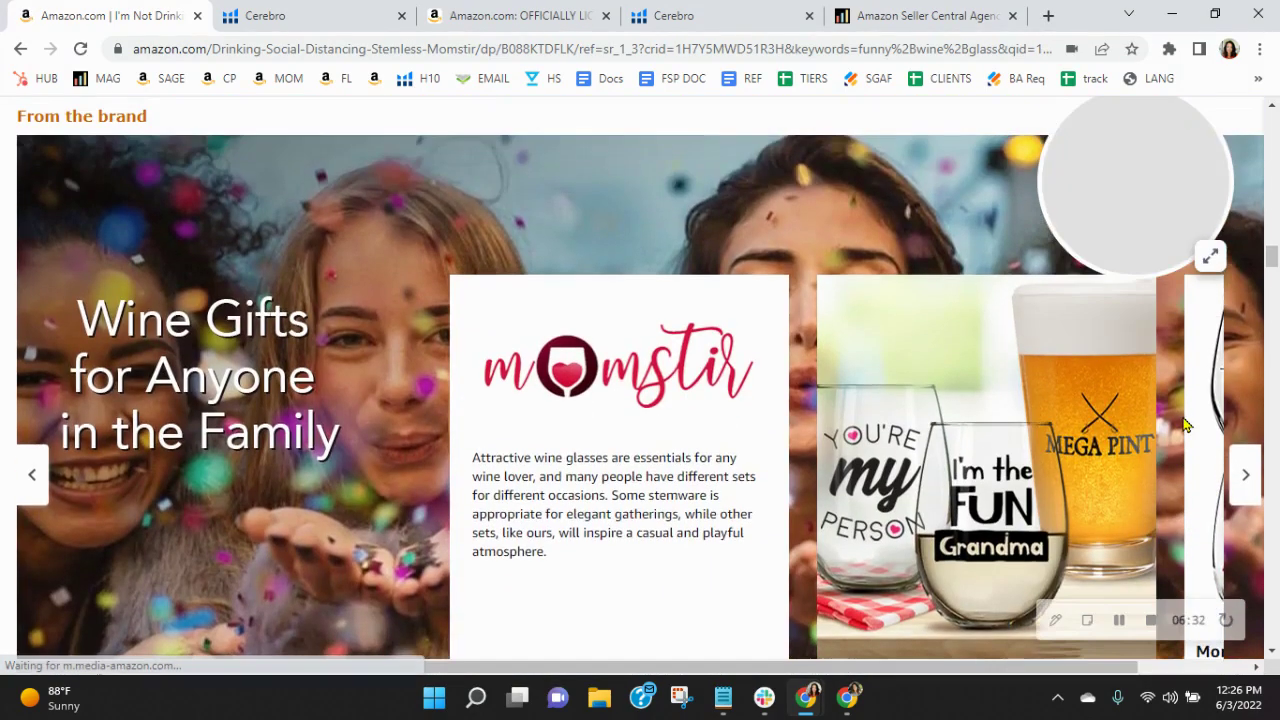
scroll(1184, 425, "up", 2)
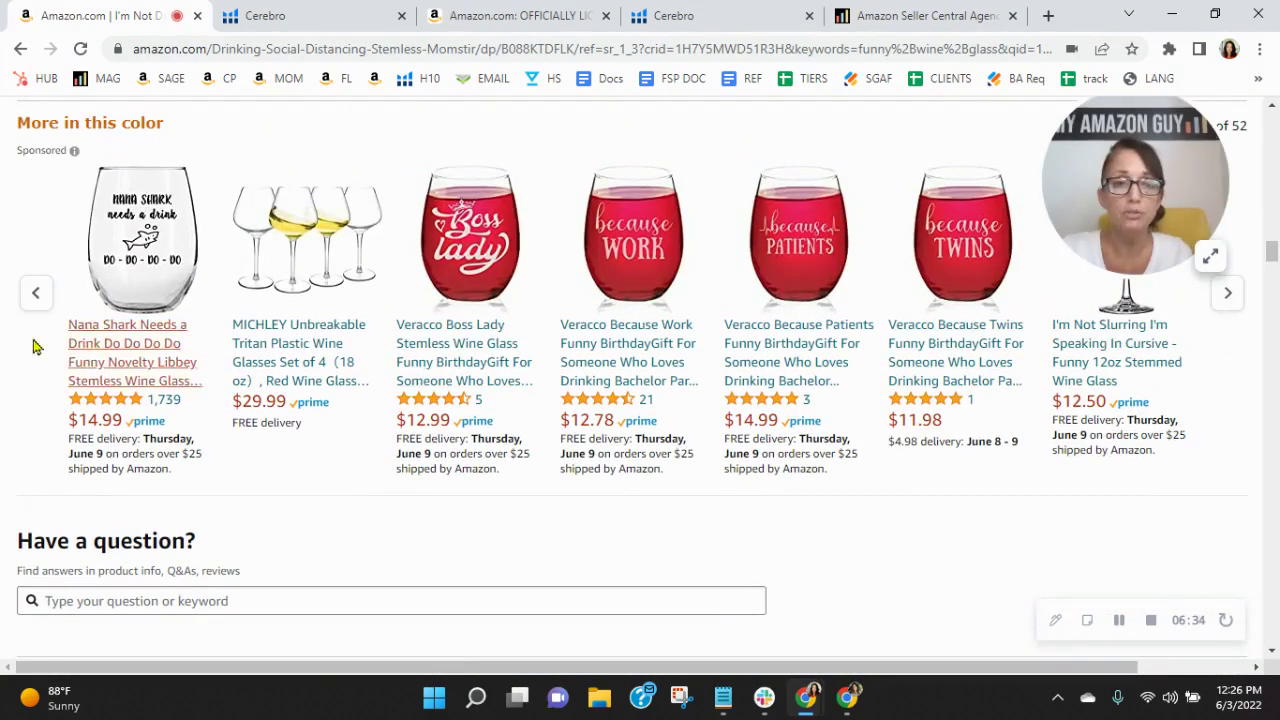
scroll(1160, 428, "down", 6)
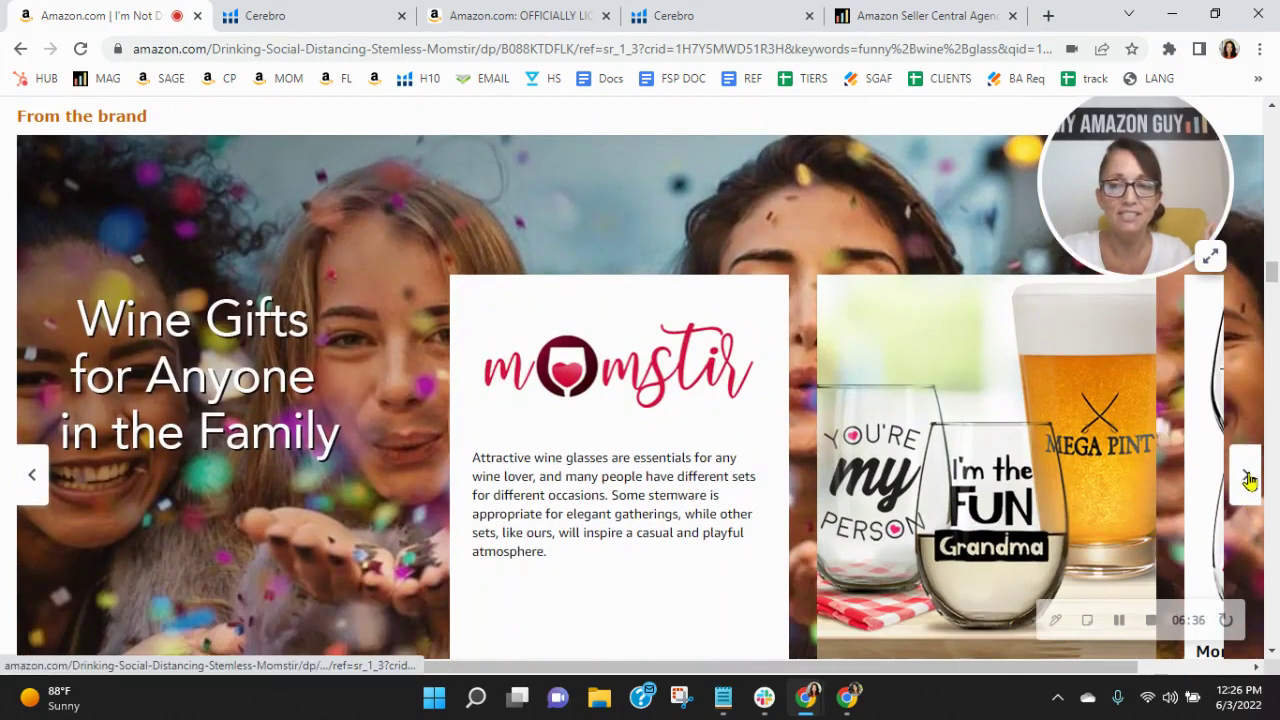
left_click(1246, 478)
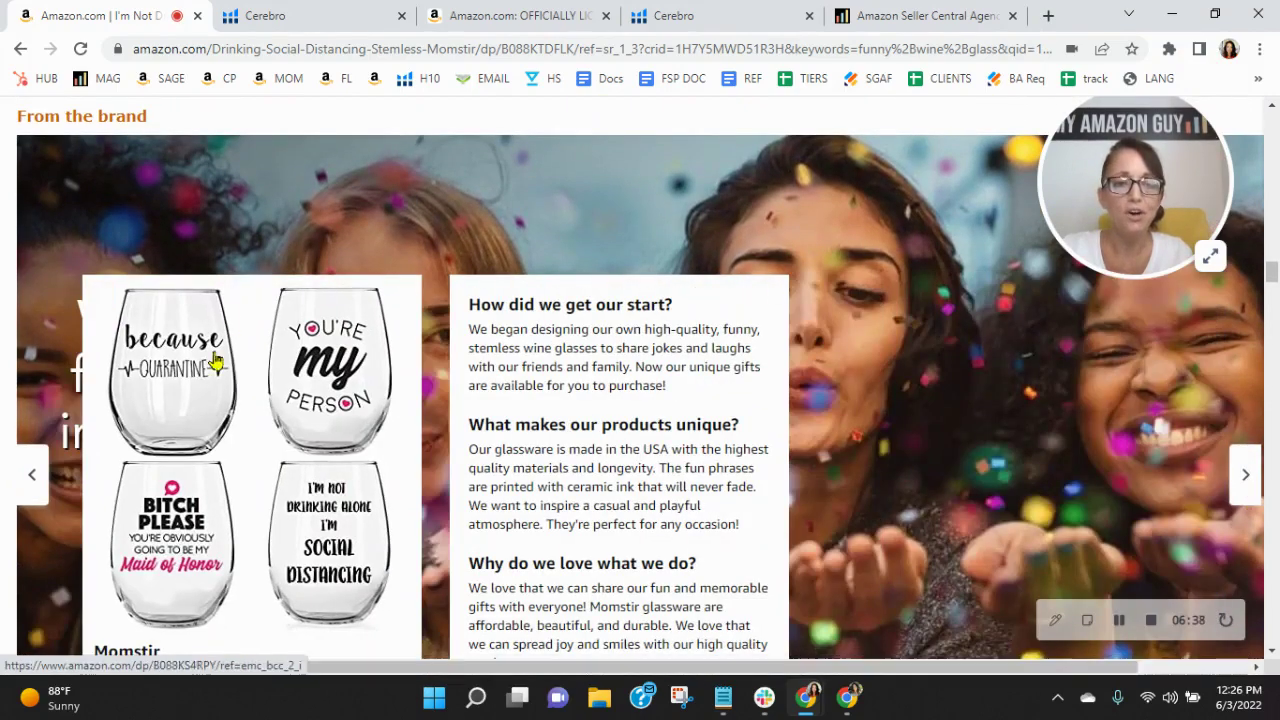
scroll(958, 511, "down", 2)
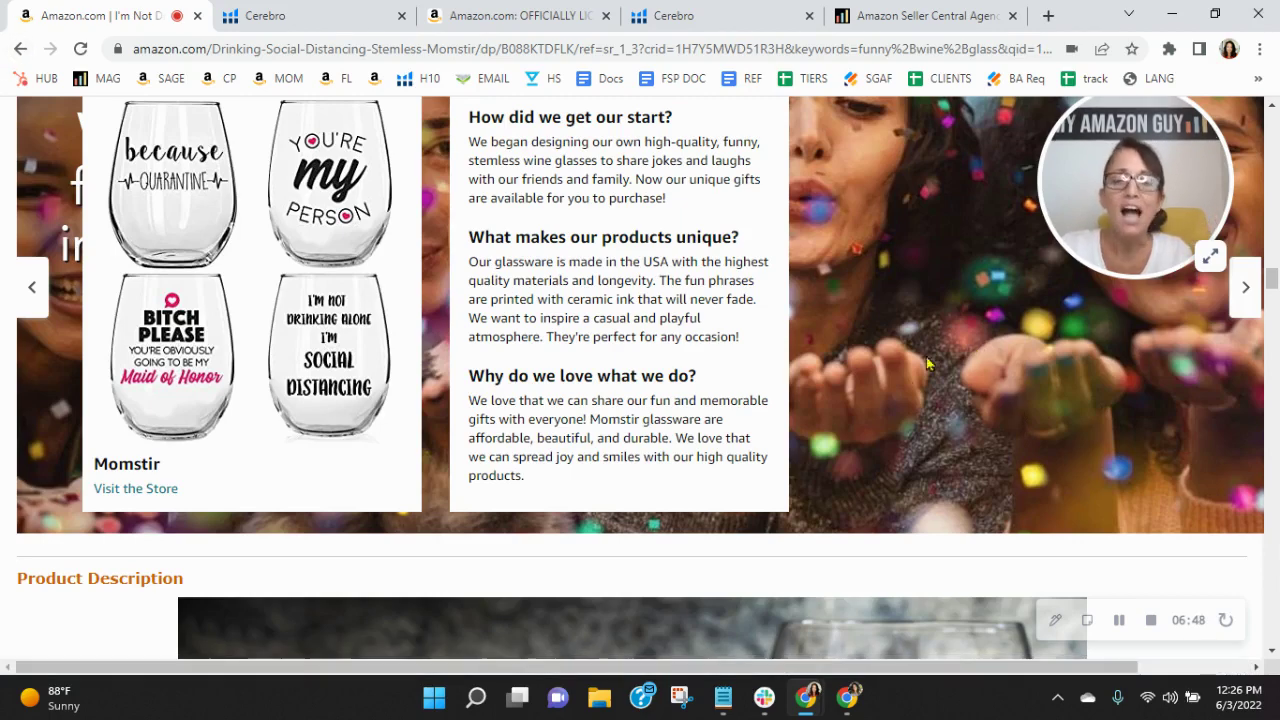
scroll(955, 342, "down", 3)
scroll(955, 342, "down", 2)
Go back to the USMC decal's listing, and switch to the My Amazon Guy Full Service Management page
left_click(20, 48)
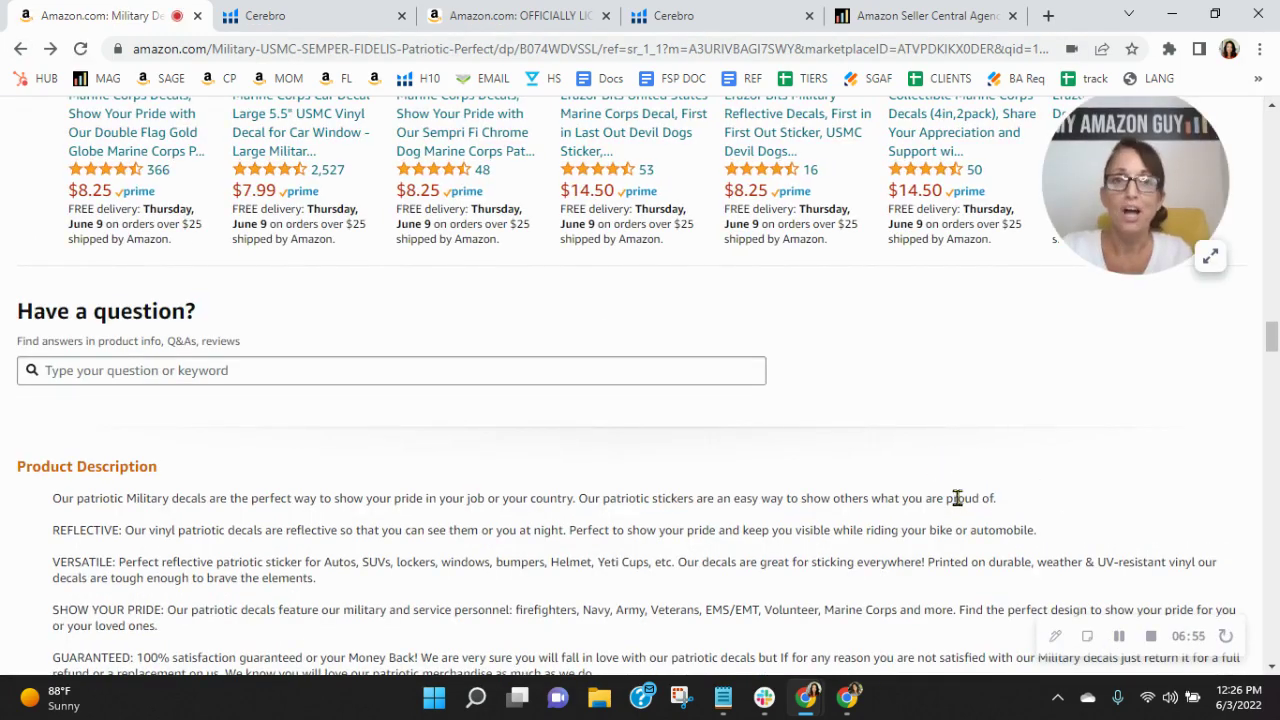
left_click(925, 16)
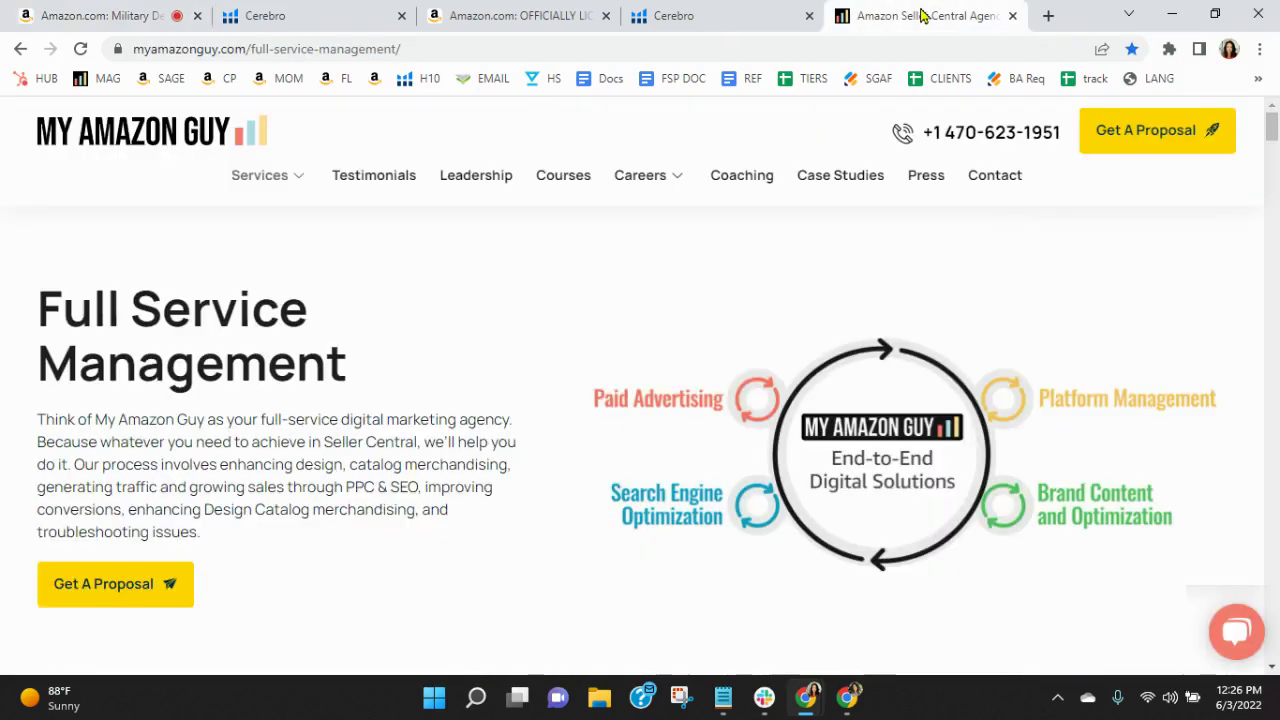